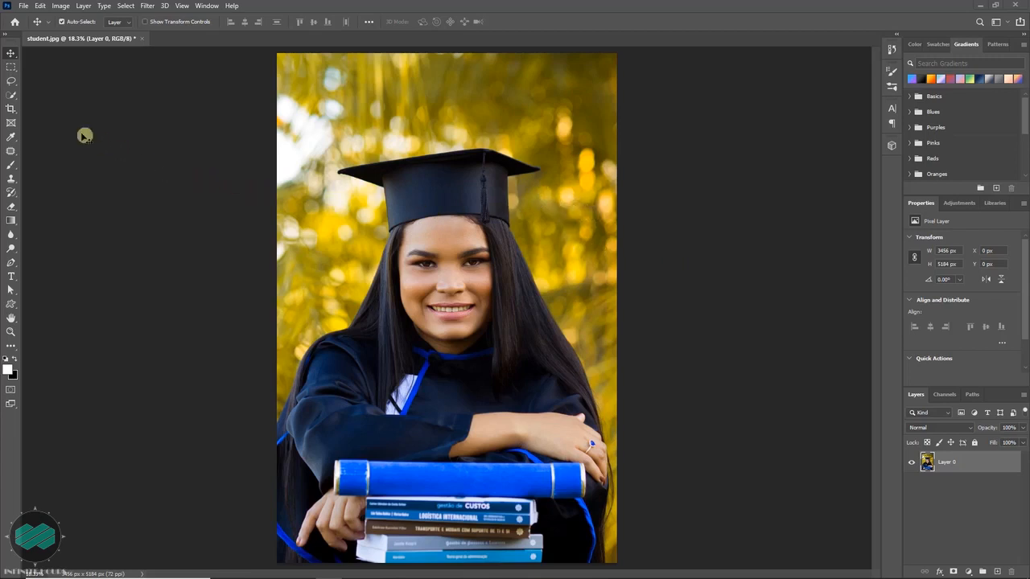
Step: Select the graduate with Select Subject and add a layer mask that hides the background
left_click_drag(12, 100, 94, 107)
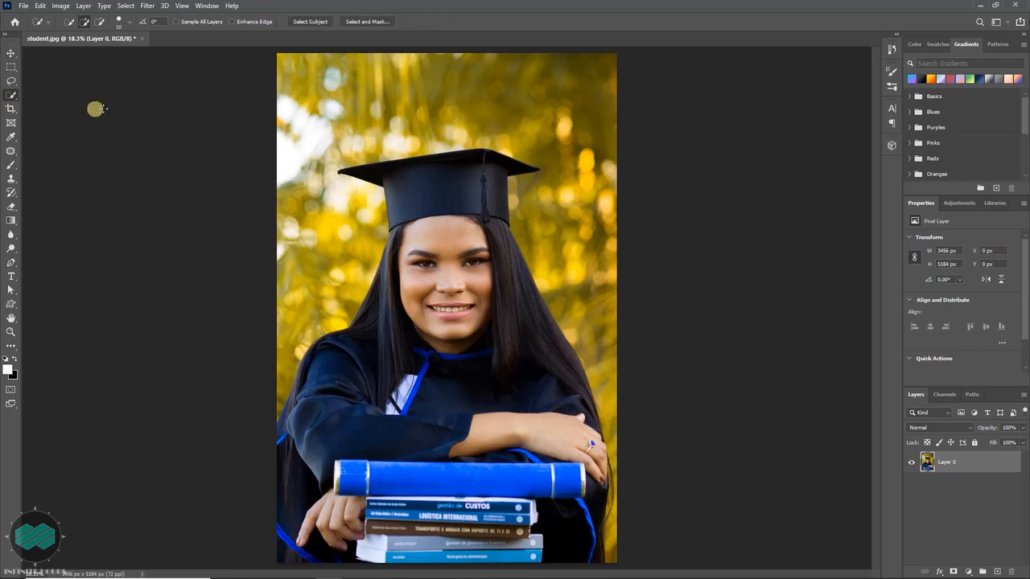
left_click(324, 24)
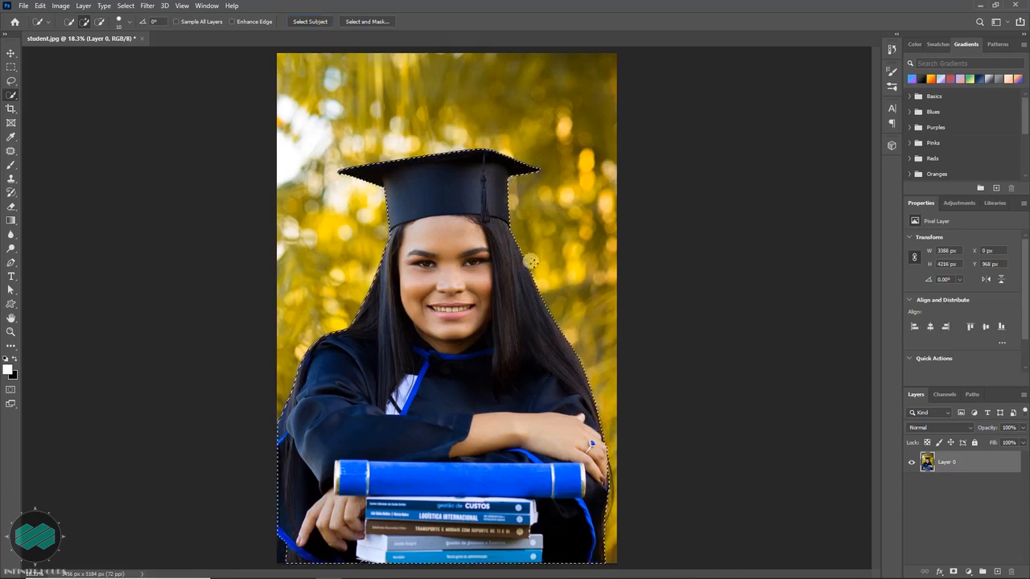
left_click(953, 572)
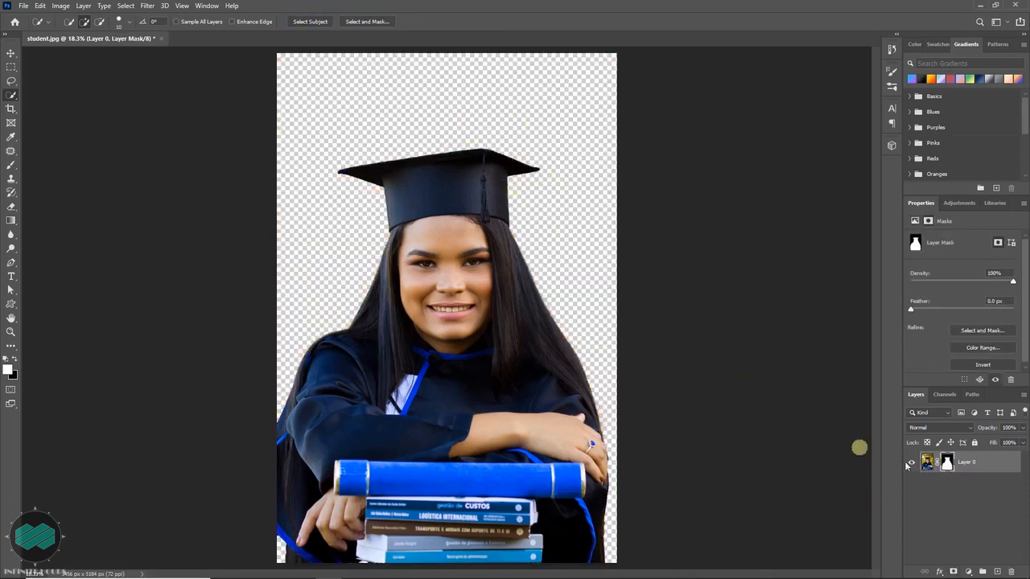
Step: Apply the layer mask to Layer 0 permanently and check the cutout by toggling the layer's visibility
right_click(946, 464)
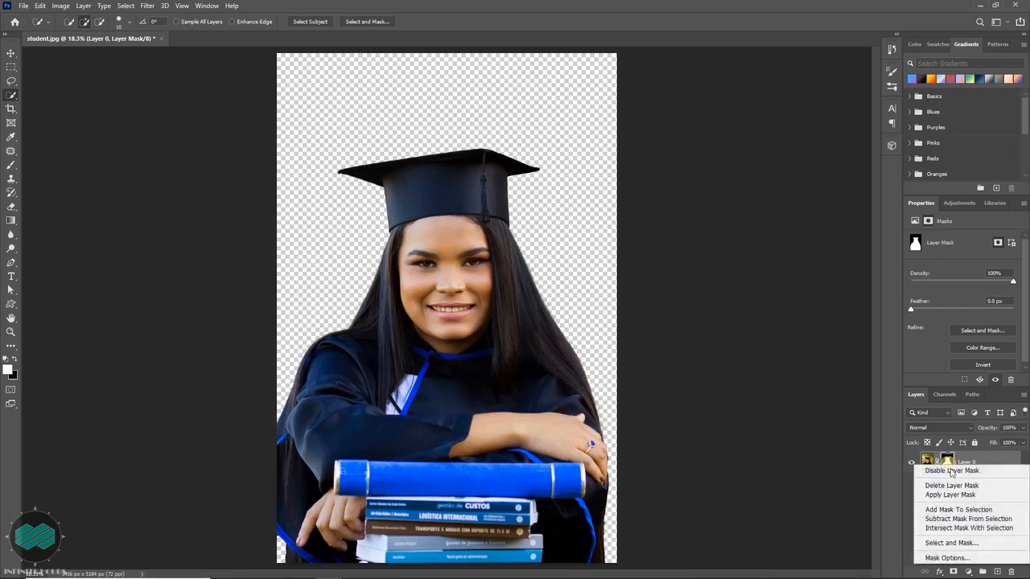
left_click(986, 496)
left_click(912, 463)
left_click(912, 463)
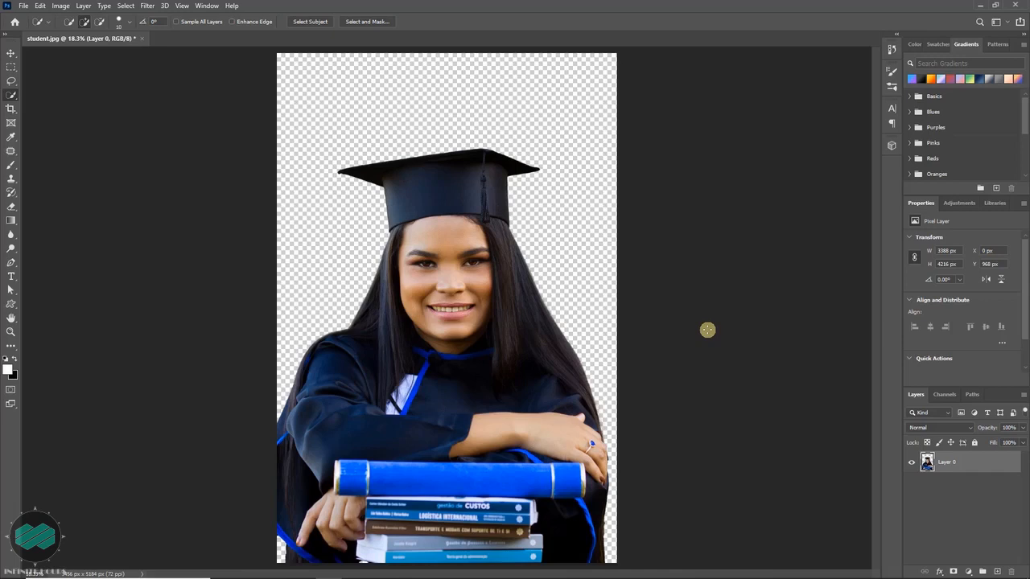
Step: Create a new 1.5 x 2 inch RGB document at 300 pixels/inch with a white background
key("ctrl+n")
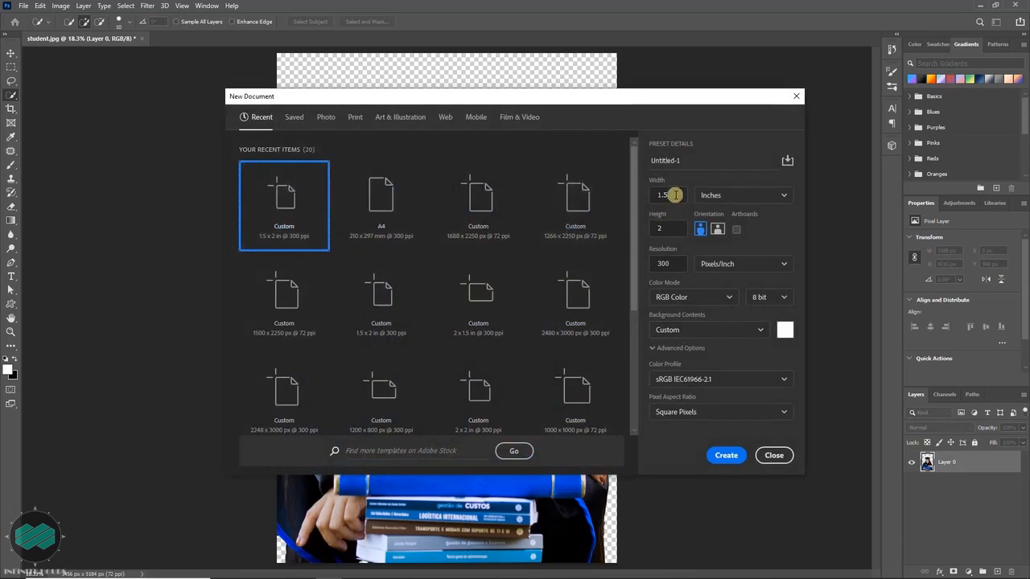
left_click(656, 228)
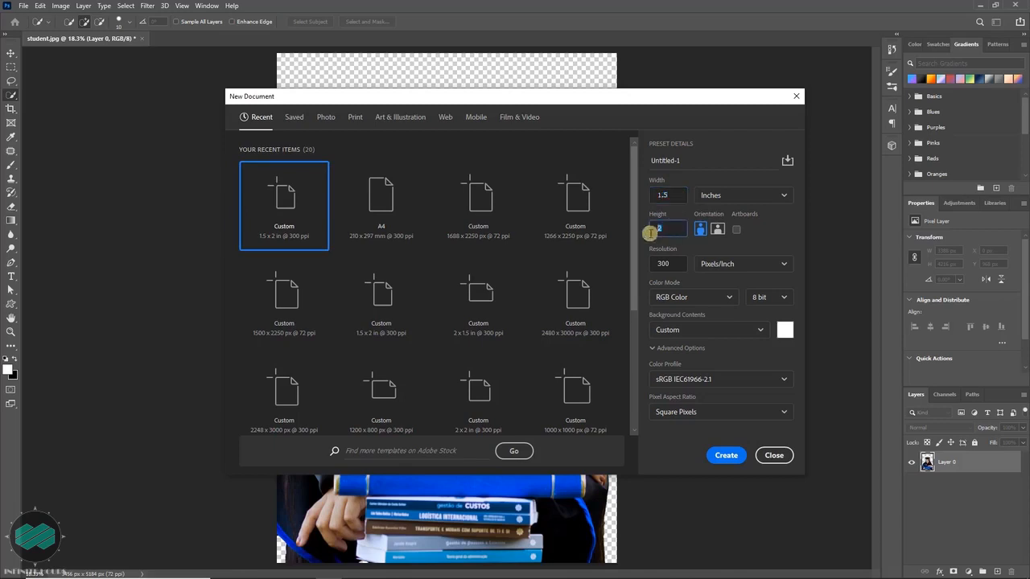
left_click(680, 195)
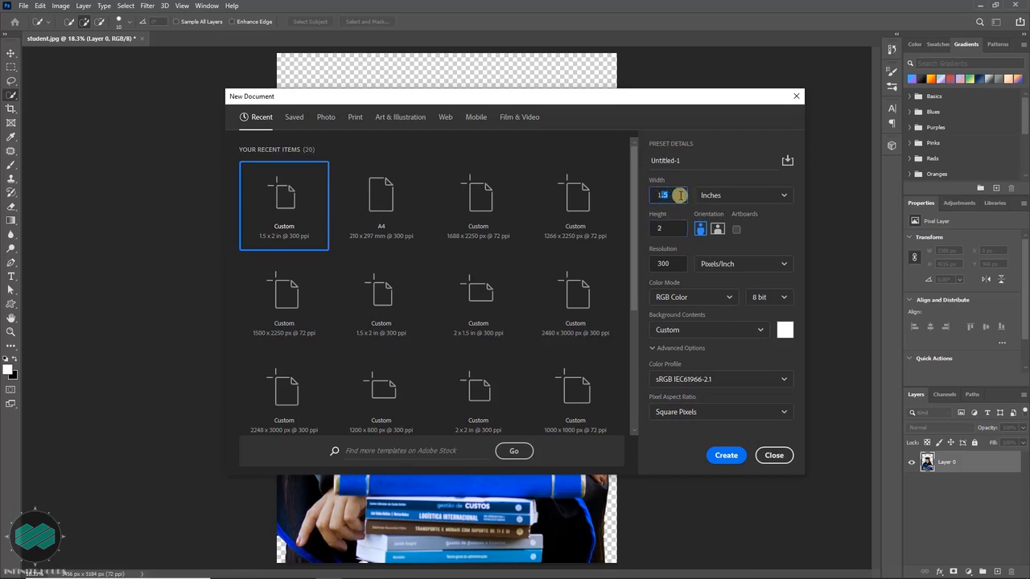
left_click(660, 230)
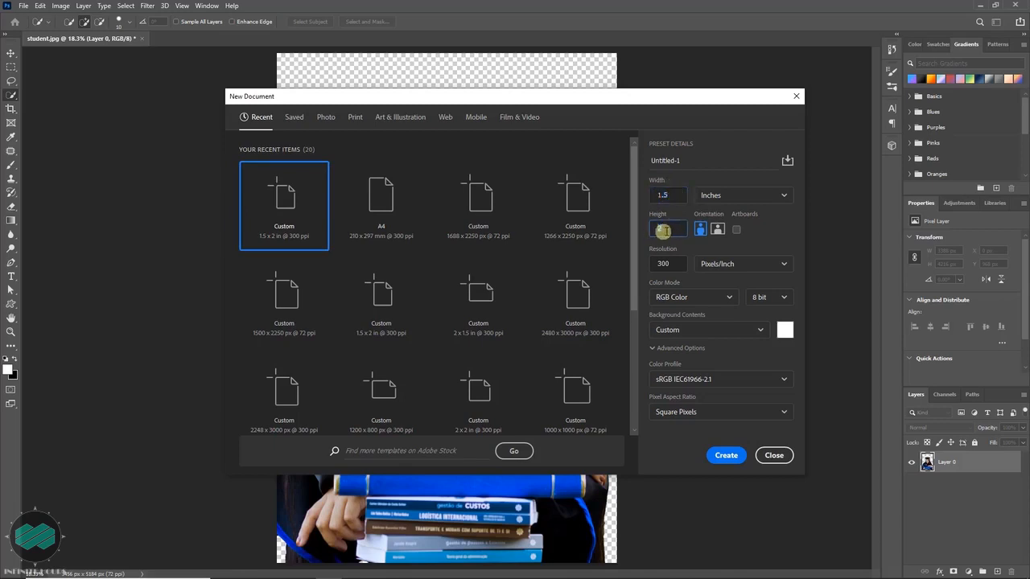
left_click(651, 264)
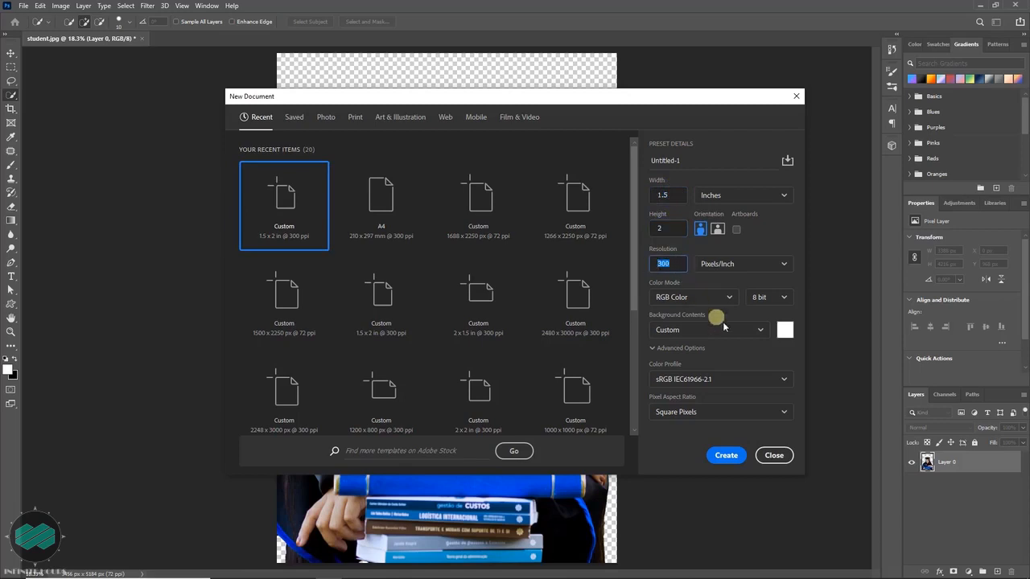
left_click(786, 332)
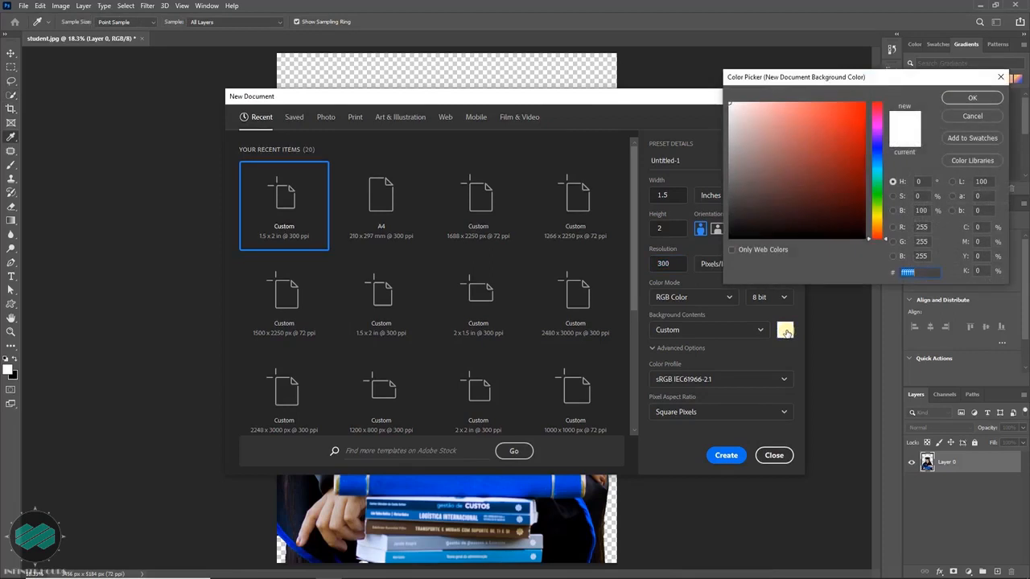
left_click_drag(794, 120, 770, 118)
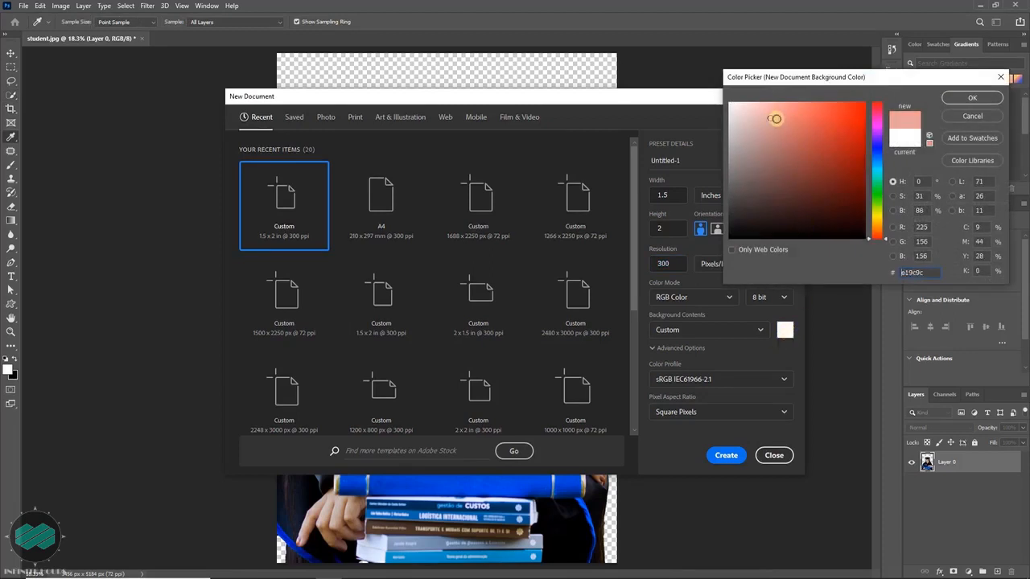
left_click(991, 116)
left_click(726, 456)
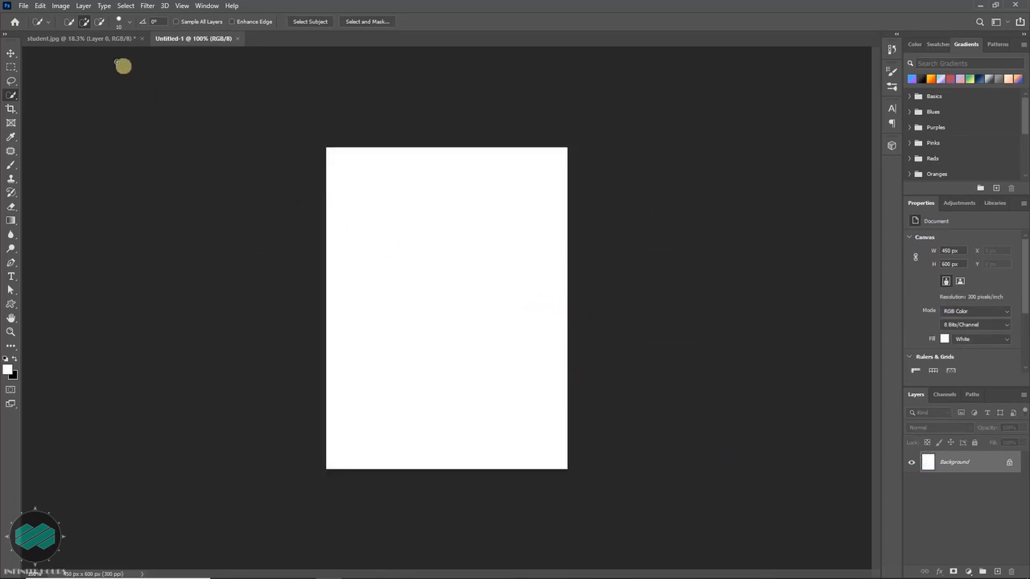
Step: Copy the cutout layer from student.jpg into Untitled-1, scale it to 18%, and center it horizontally with the cap just below the upper edge
left_click(102, 40)
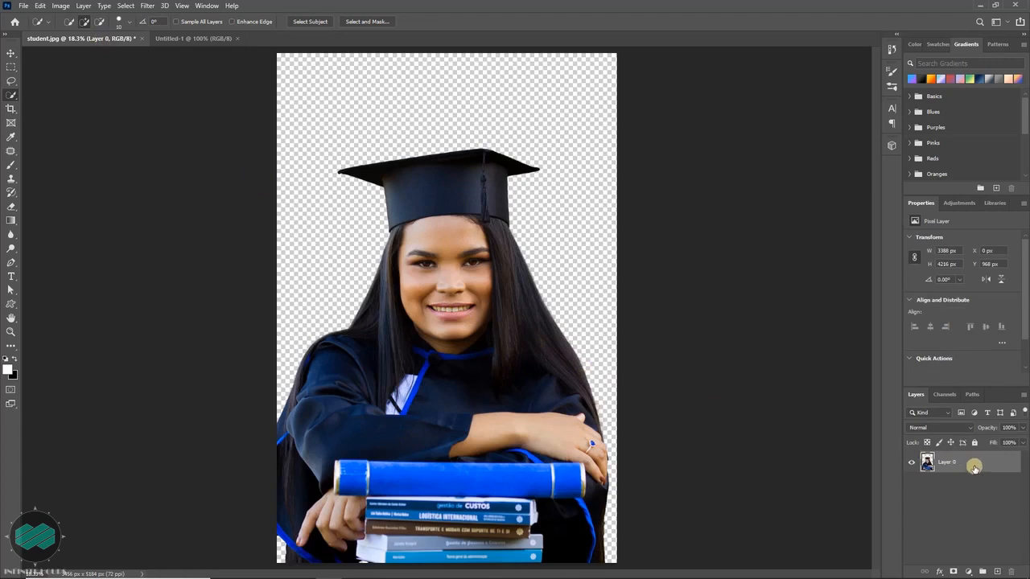
left_click_drag(974, 467, 469, 270)
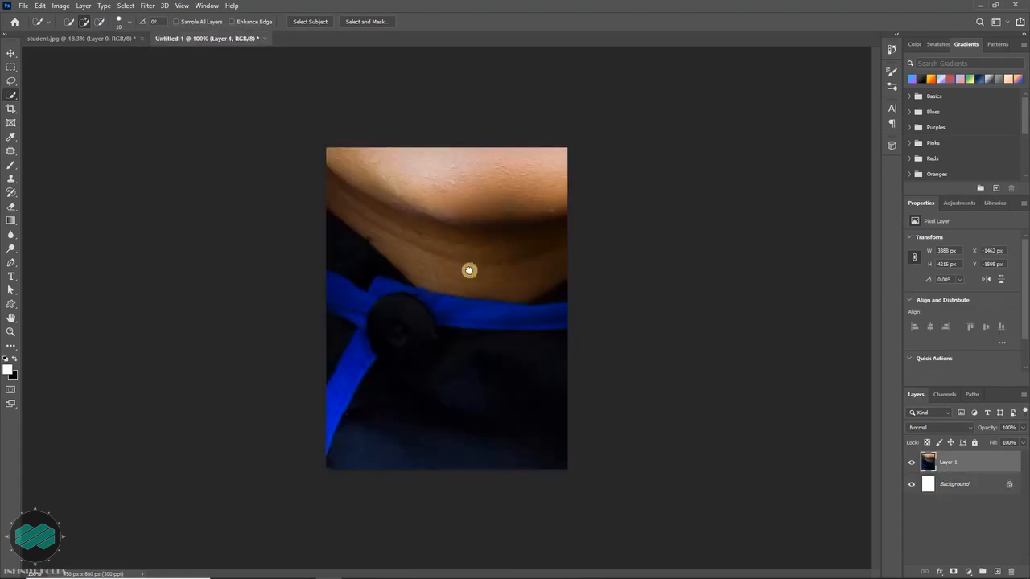
key("ctrl+t")
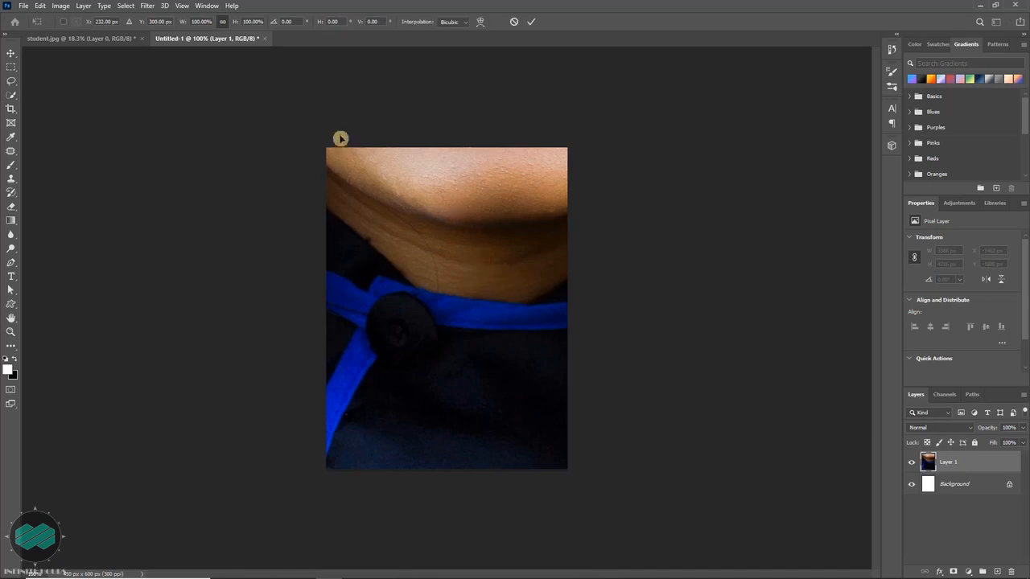
left_click_drag(182, 22, 138, 23)
left_click_drag(454, 257, 457, 325)
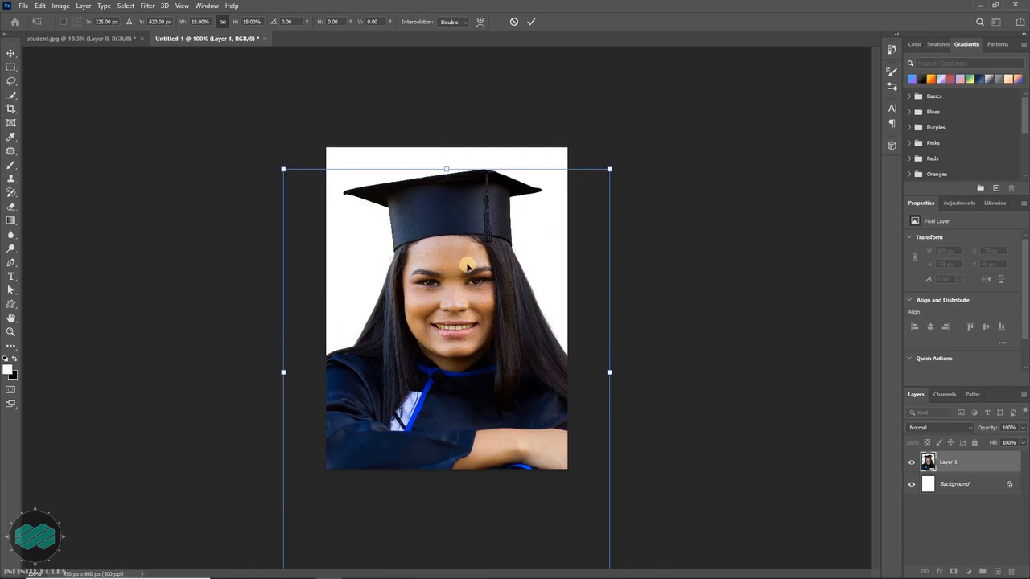
key("Return")
Step: Crop the image to the existing canvas bounds to delete the parts of the portrait outside it
key("w")
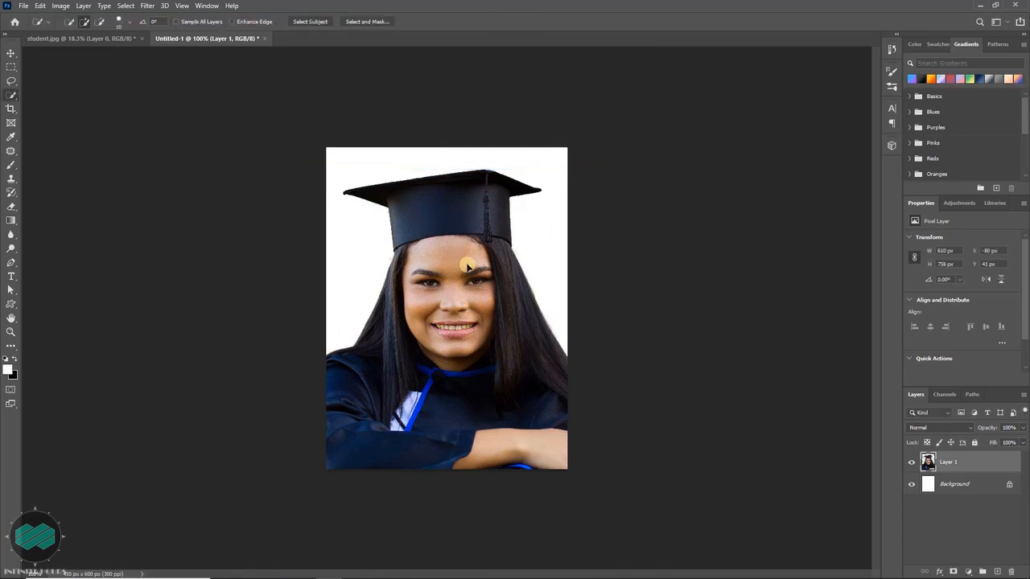
key("c")
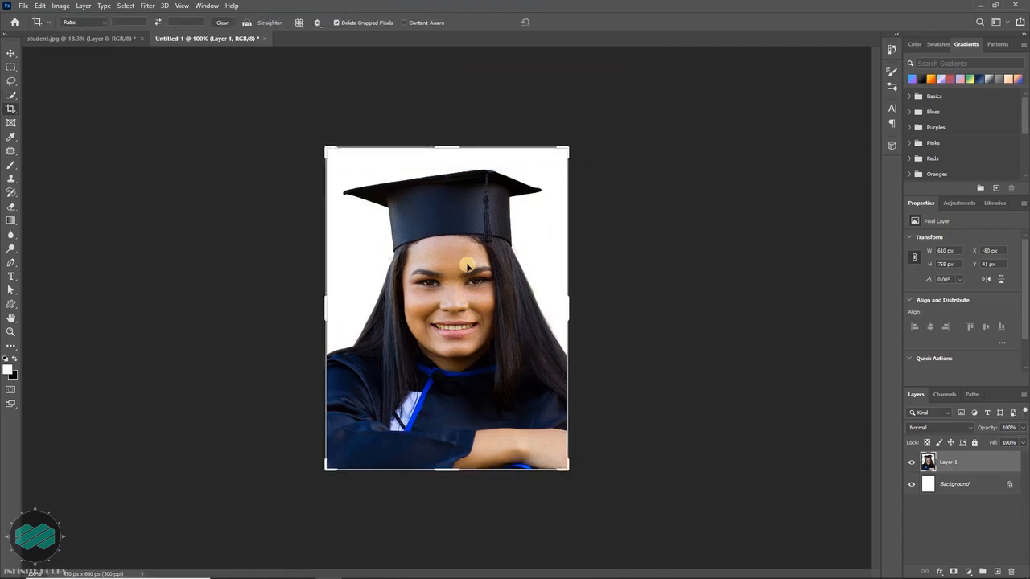
left_click(467, 265)
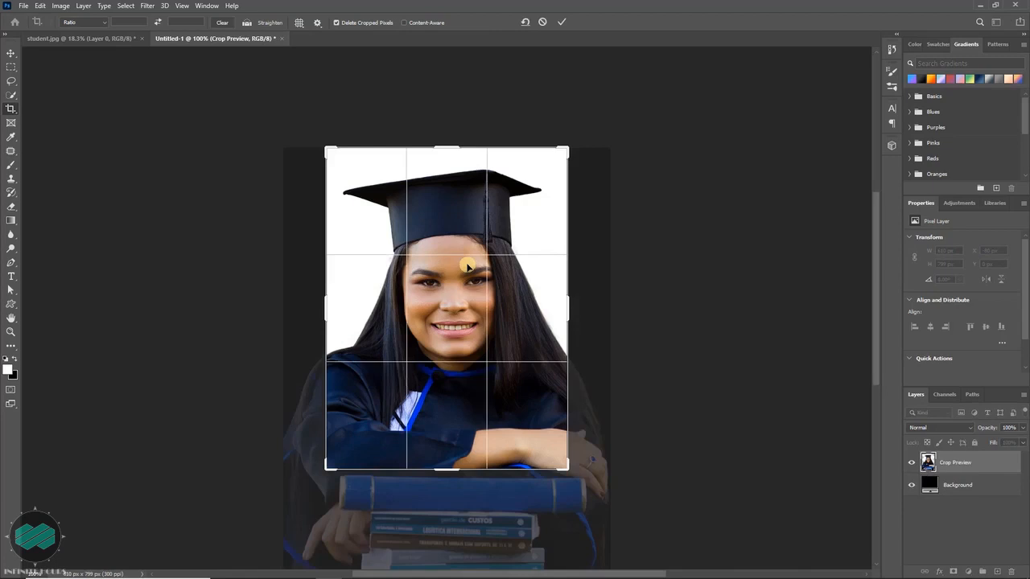
key("Return")
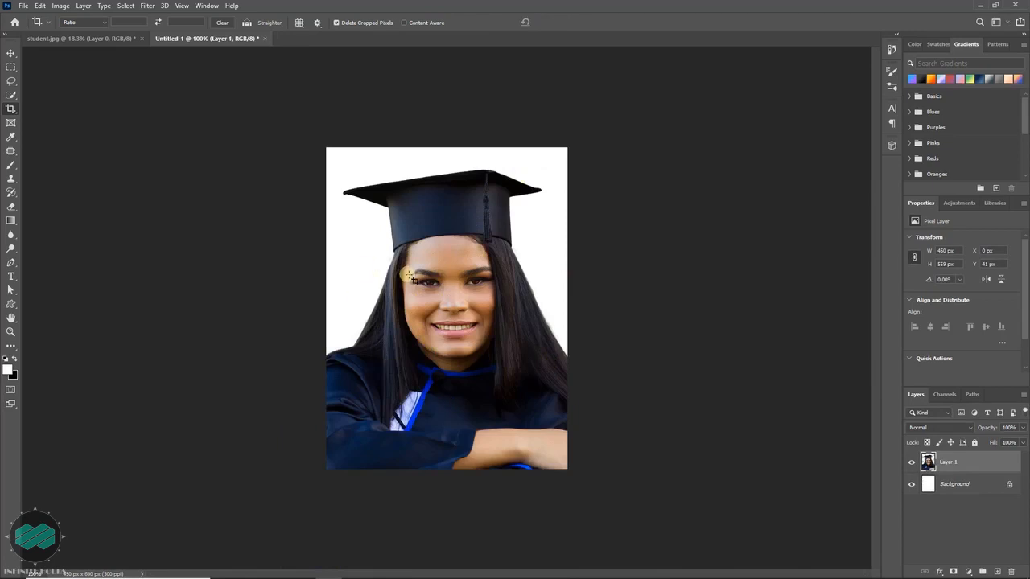
Step: Unlock the background layer, merge it with the portrait layer, and check the merged layer by toggling its visibility
left_click(1010, 486)
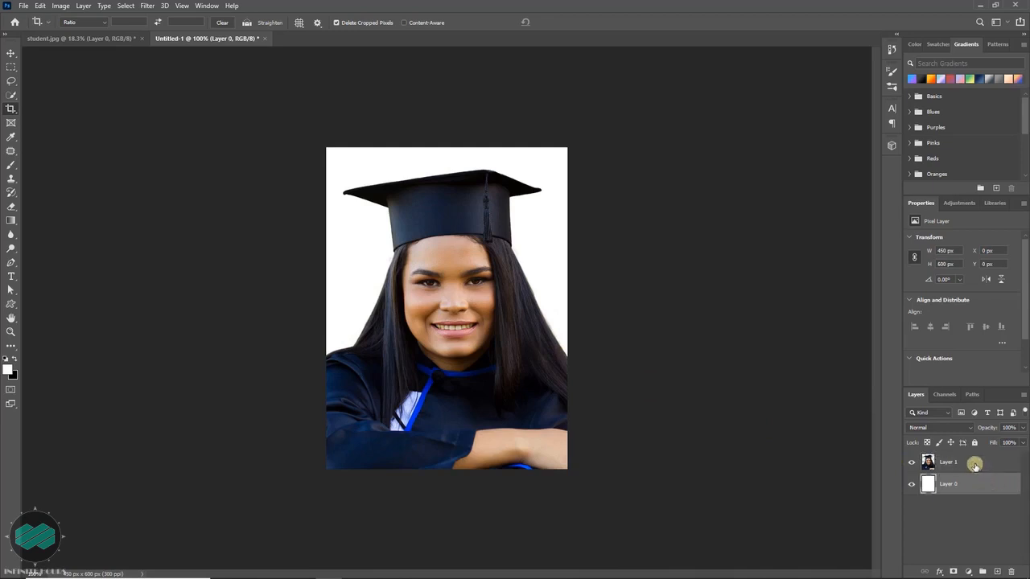
left_click(974, 465, "ctrl")
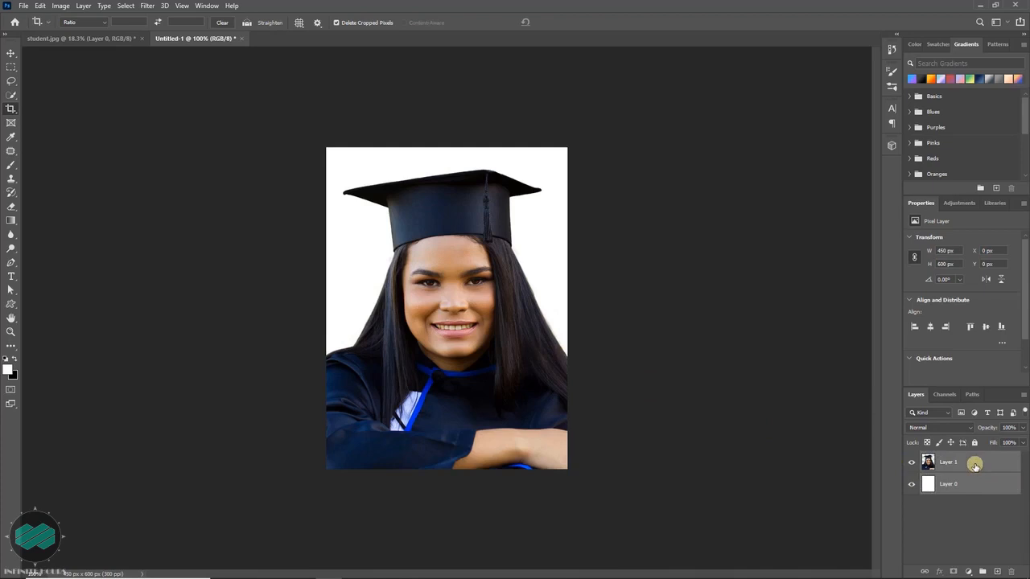
key("ctrl+e")
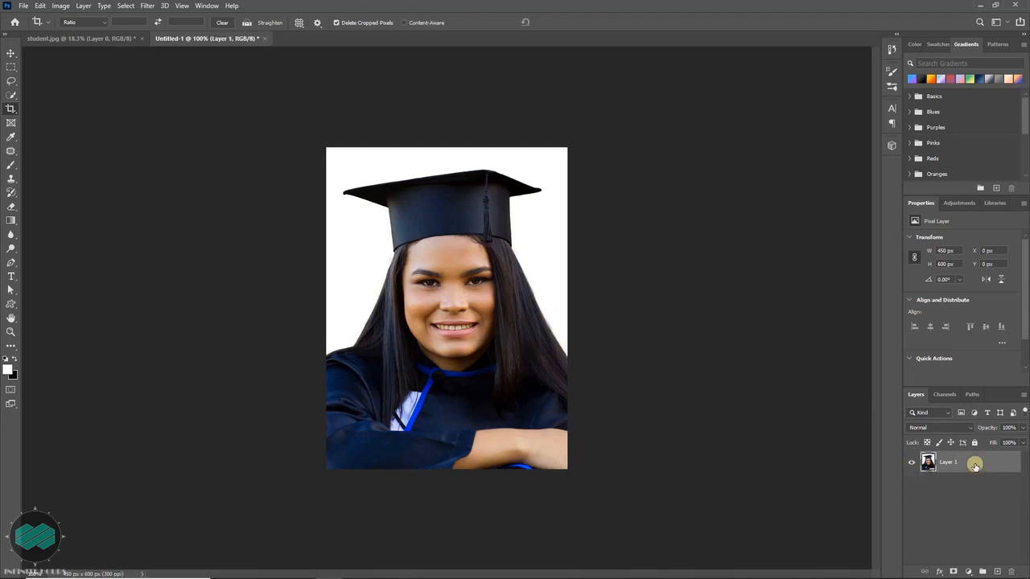
left_click(910, 463)
left_click(909, 463)
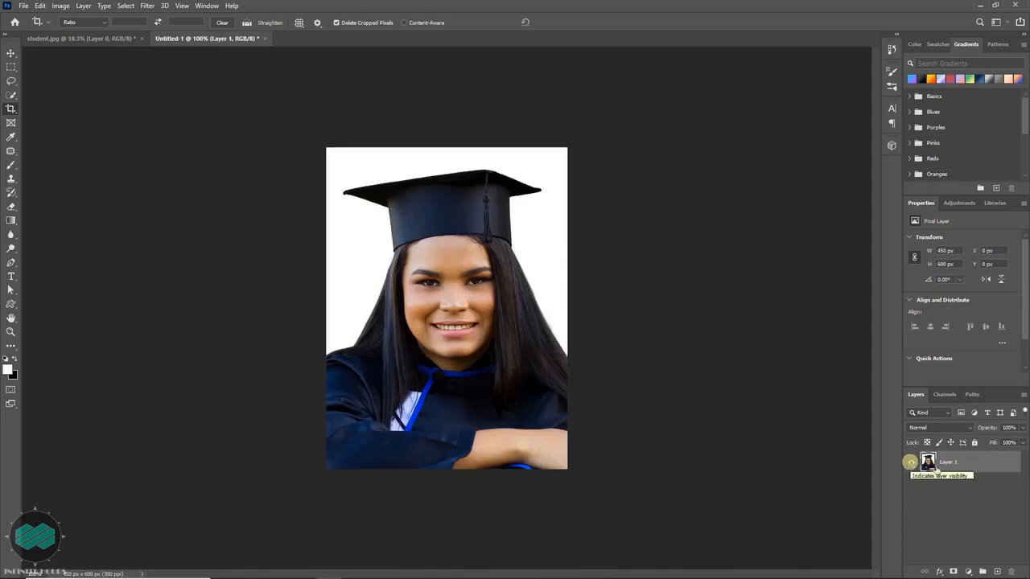
Step: Select the whole canvas and contract the selection by 10 pixels, applying the effect at canvas bounds
key("ctrl+a")
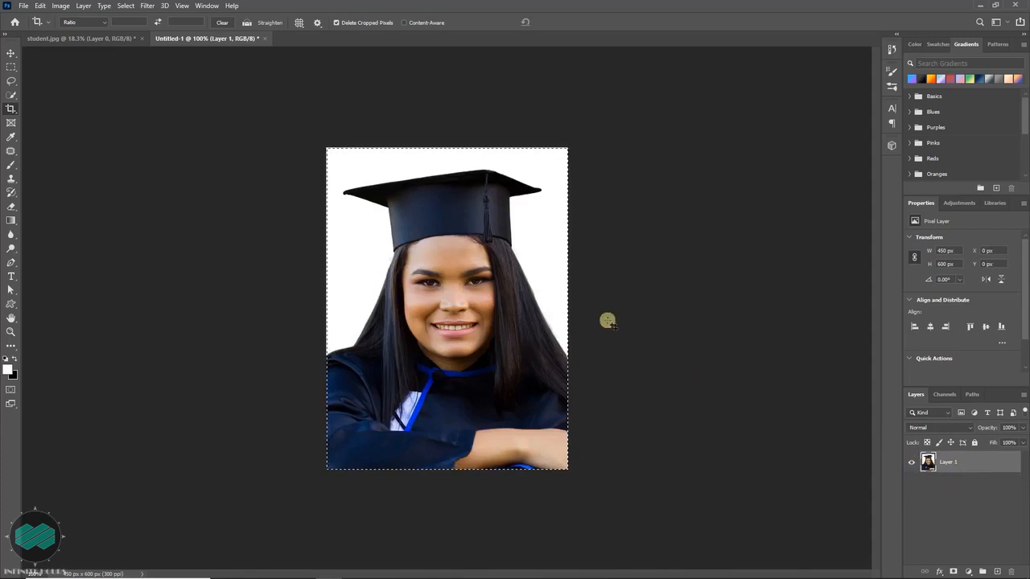
scroll(607, 321, "up", 1)
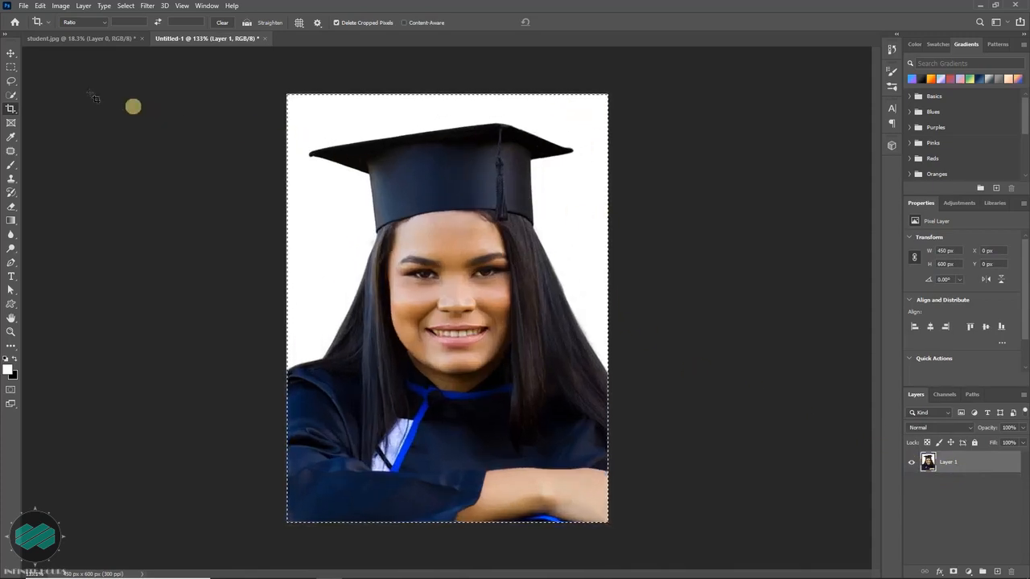
key("v")
left_click(125, 7)
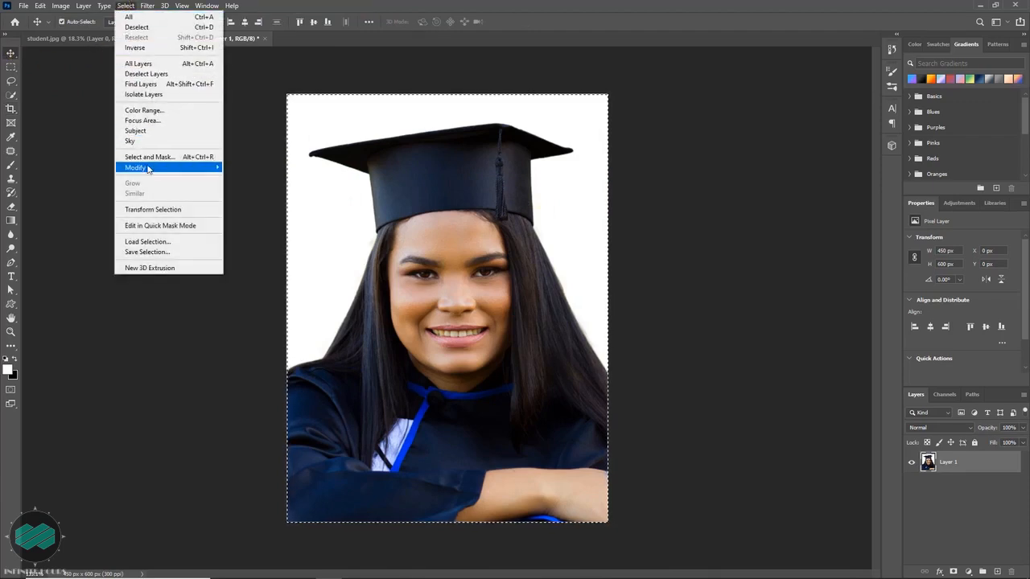
mouse_move(148, 169)
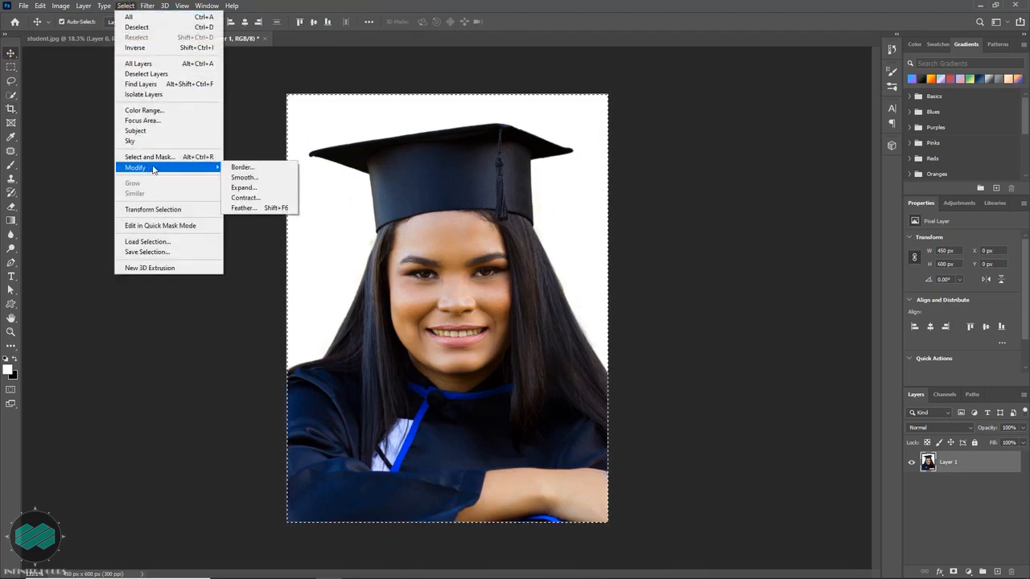
left_click(280, 199)
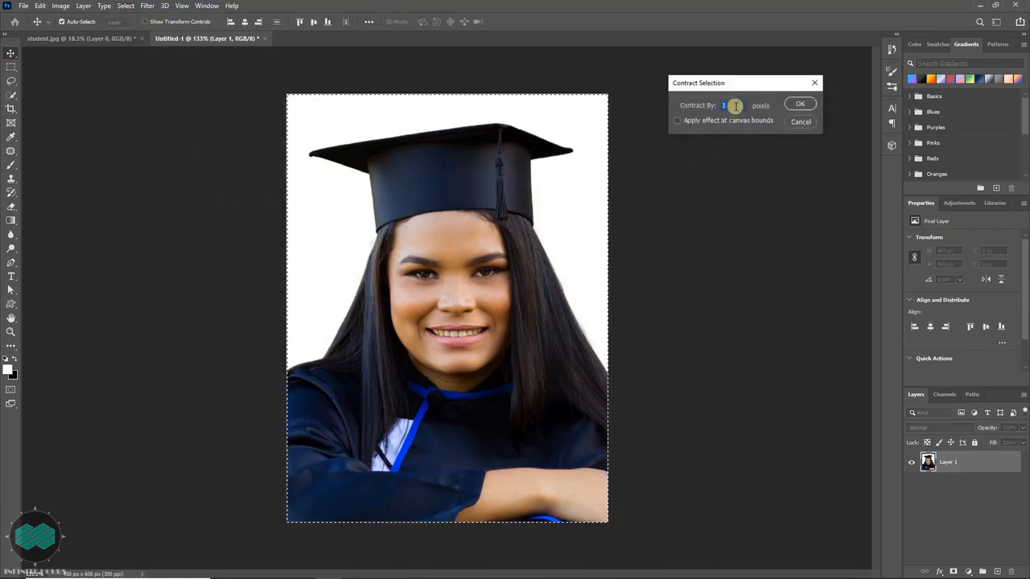
type("0")
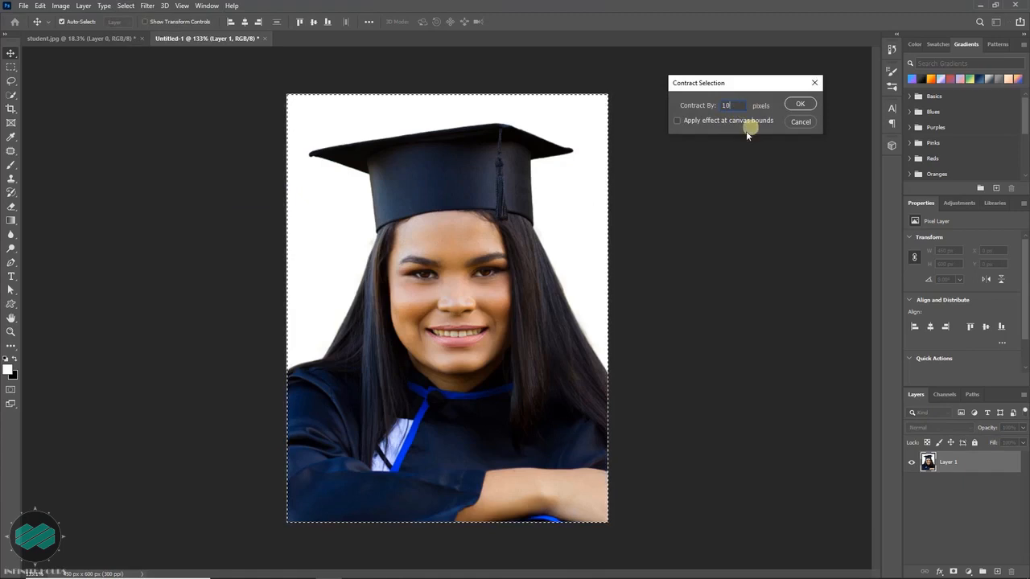
left_click(677, 122)
left_click(801, 104)
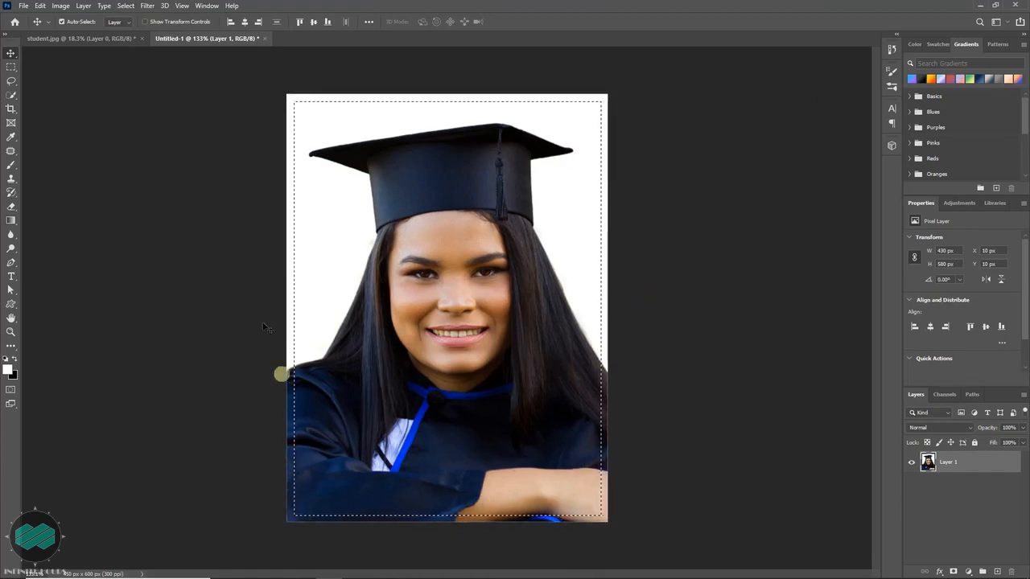
Step: Invert the selection, fill the resulting border around the portrait with white, and deselect
left_click(125, 7)
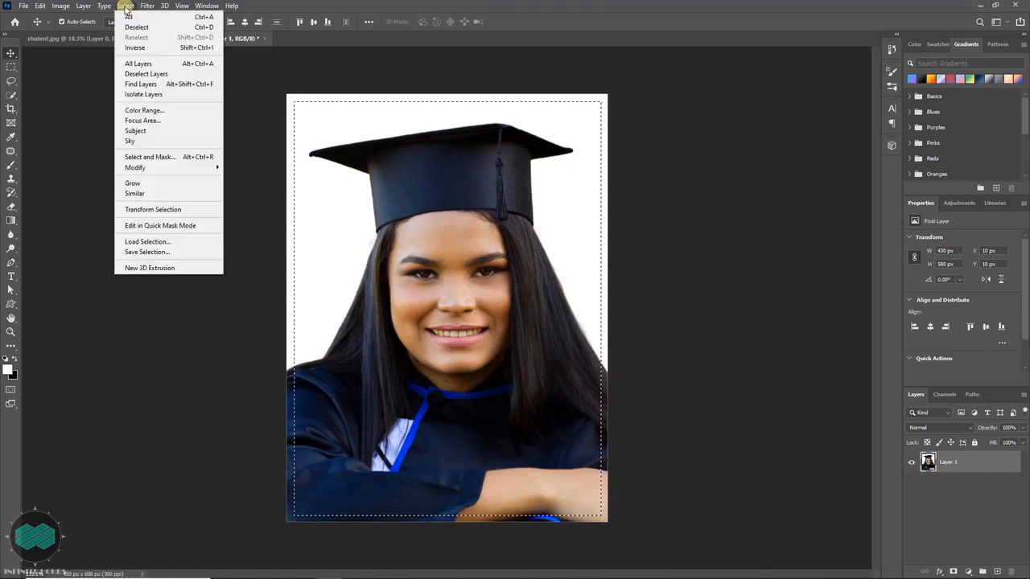
left_click(161, 48)
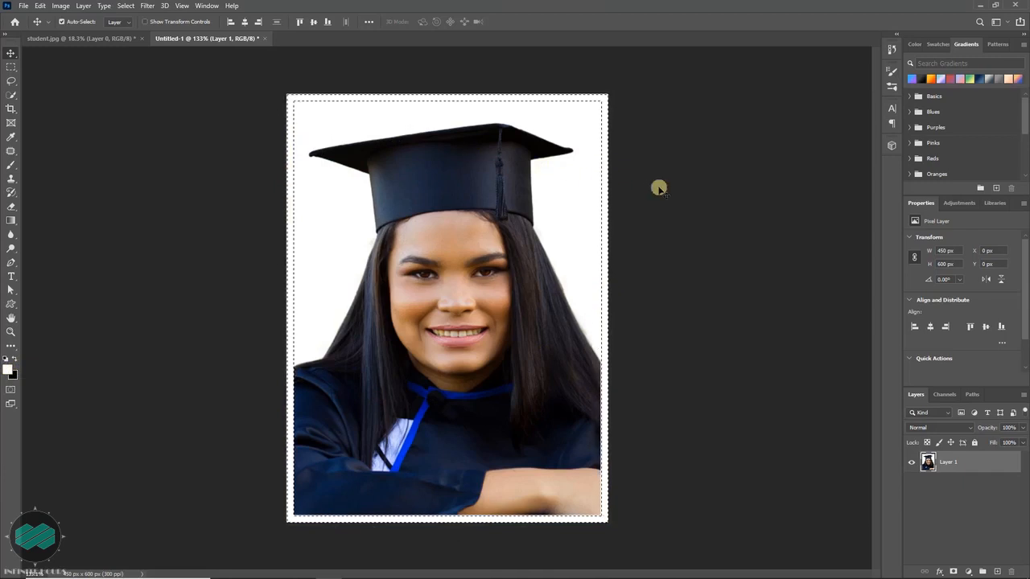
key("ctrl+d")
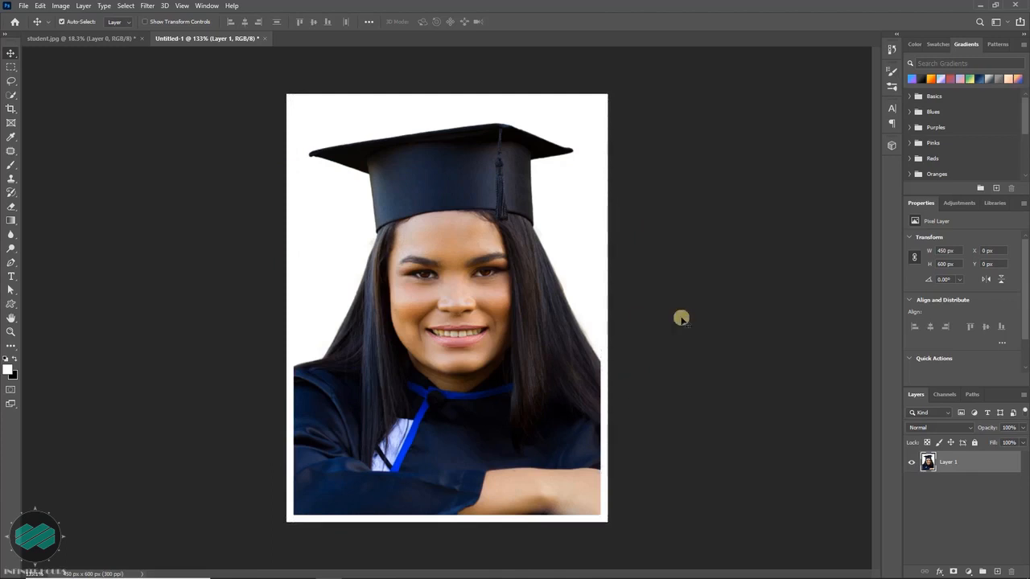
Step: Create a new blank document from the A4 print preset, 210 x 297 mm at 300 pixels/inch with a white background
key("ctrl")
key("ctrl+n")
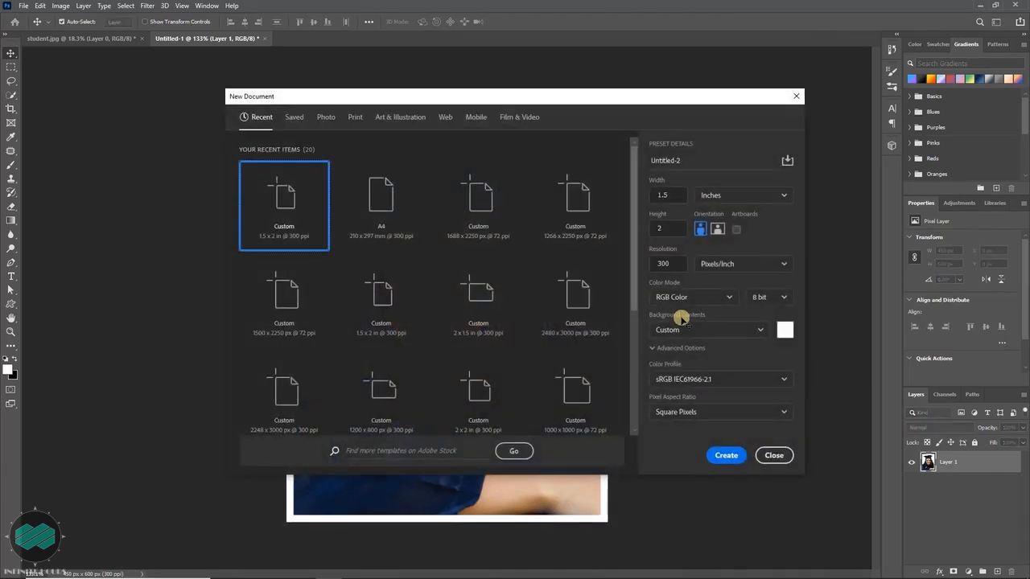
left_click(354, 118)
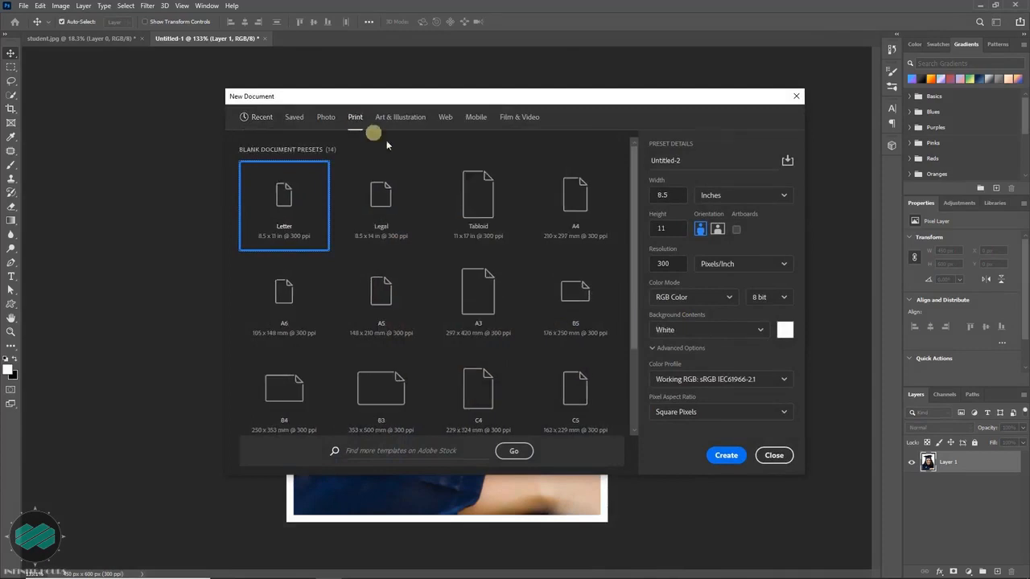
left_click(584, 204)
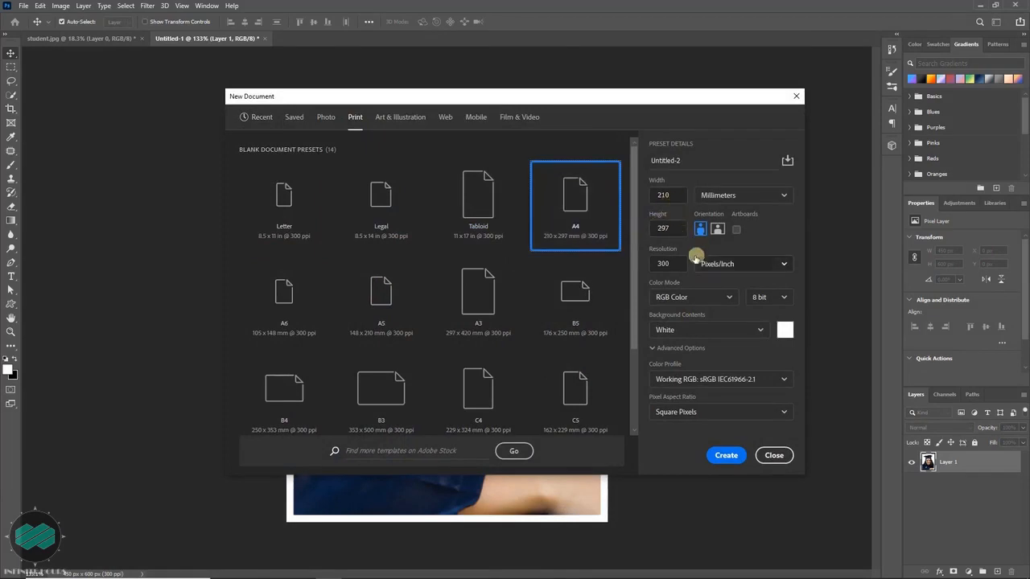
left_click(725, 456)
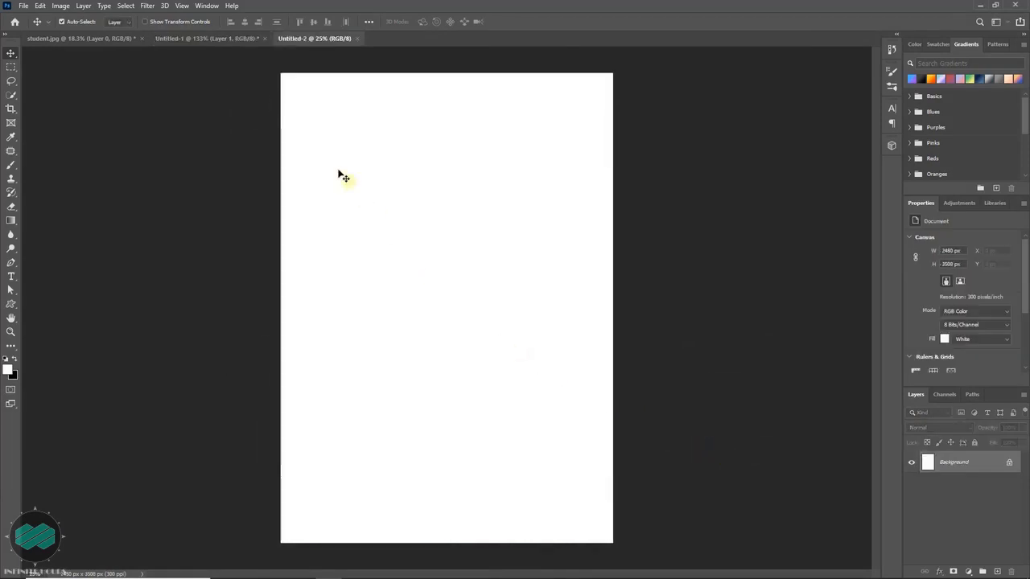
Step: Copy the bordered portrait layer into the A4 document and place it flush in the page's upper-left corner, reviewing the Snap To options
left_click(201, 40)
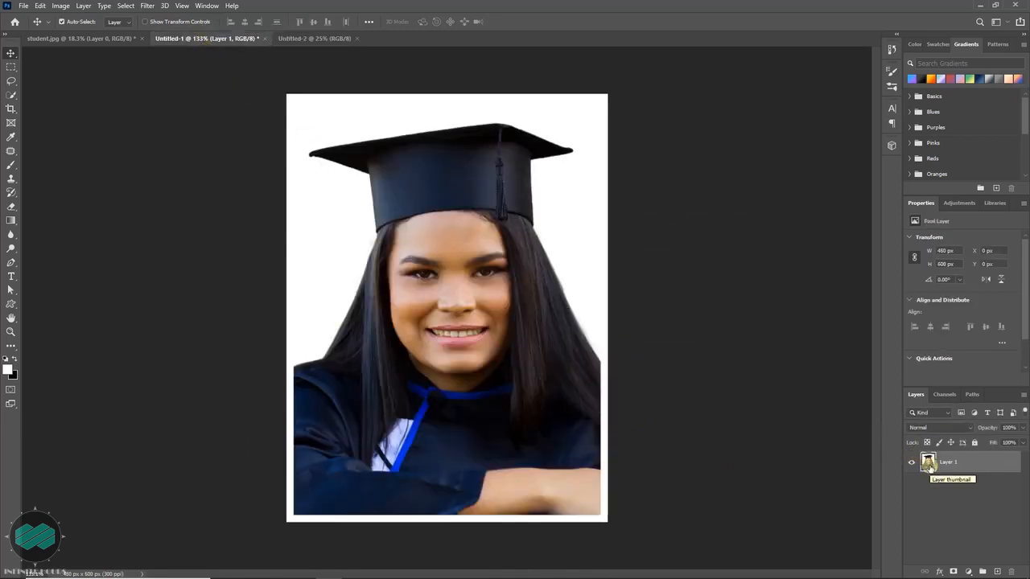
left_click_drag(928, 465, 383, 184)
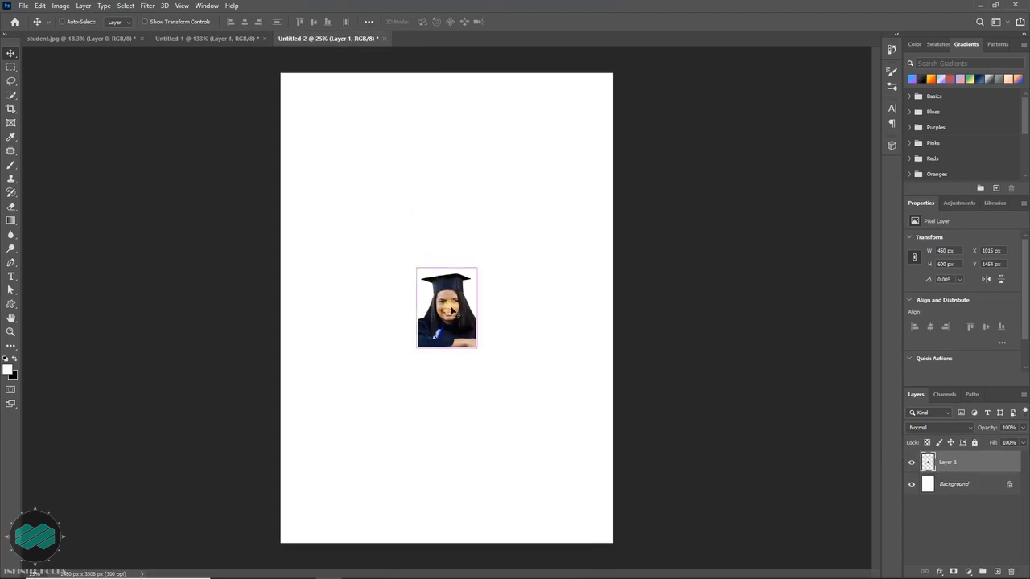
key("ctrl+t")
left_click_drag(441, 305, 308, 135)
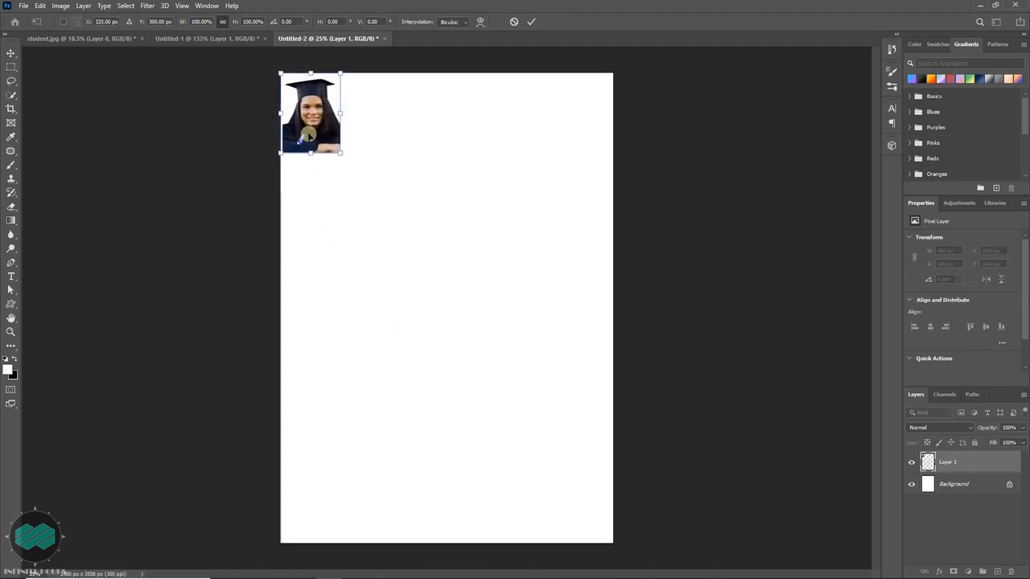
left_click(182, 7)
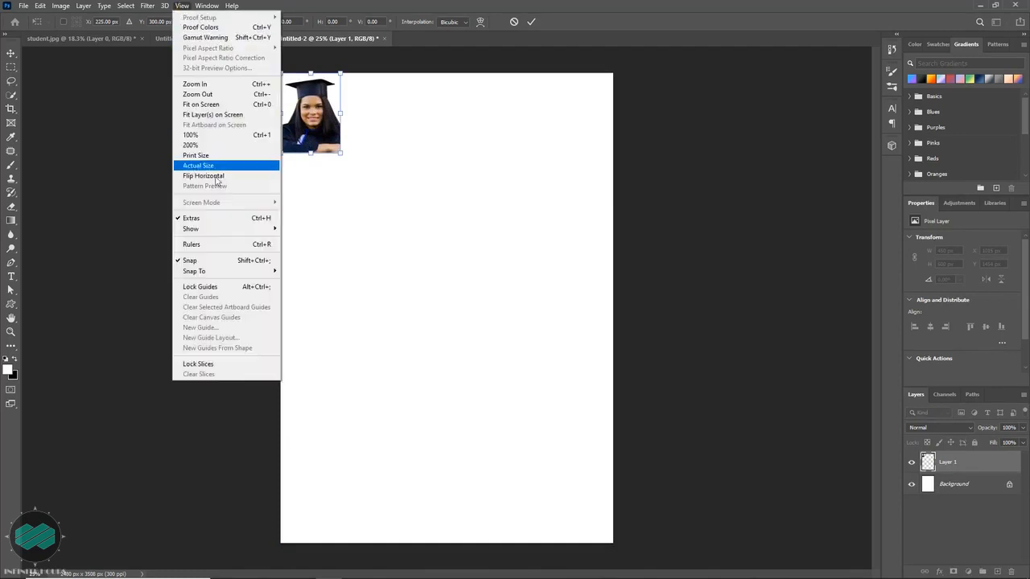
mouse_move(232, 274)
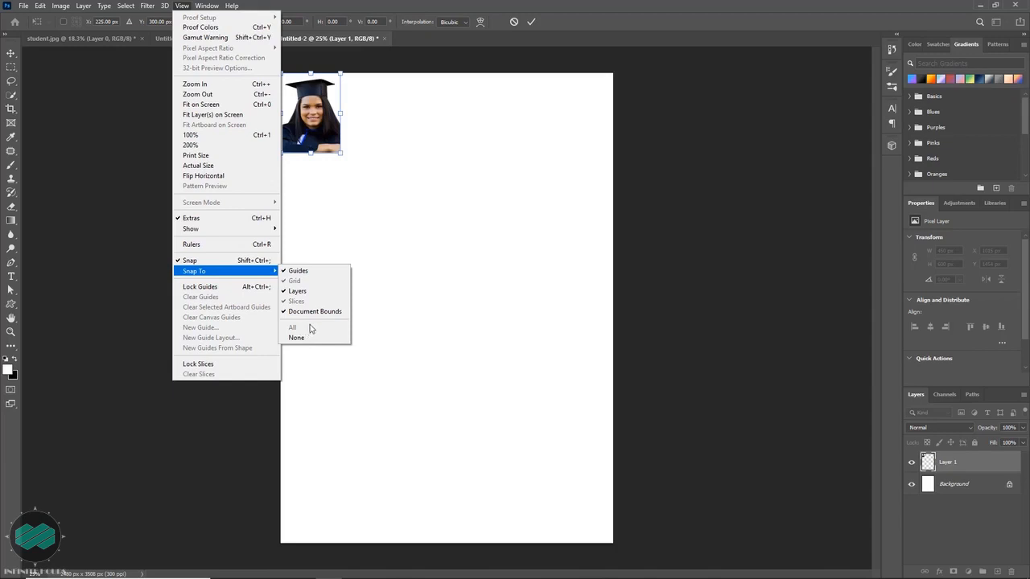
left_click(335, 214)
key("Return")
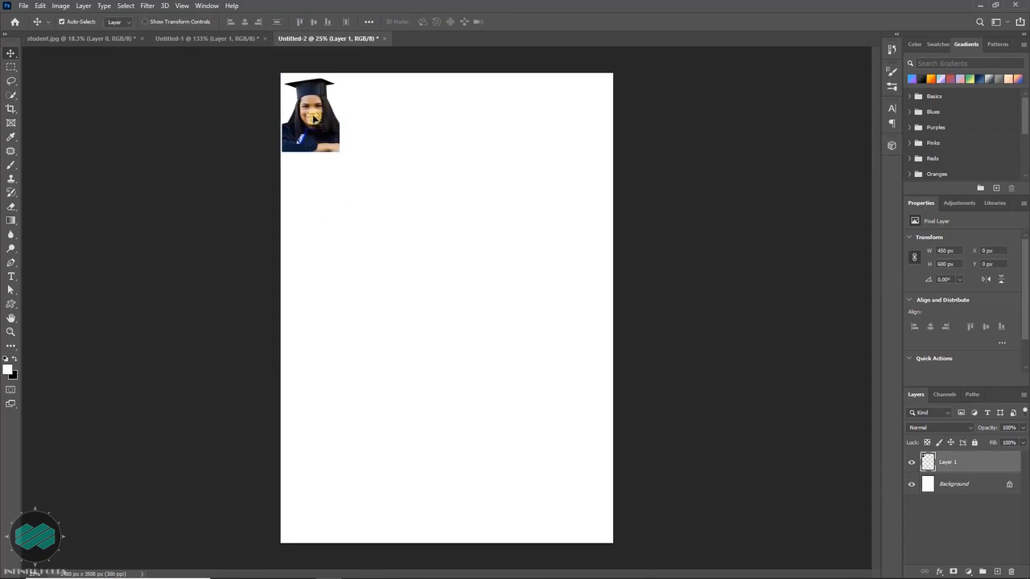
Step: Duplicate the portrait edge to edge into a row of five, and repeat the row downward to make five rows
key("ctrl")
key("ctrl+j")
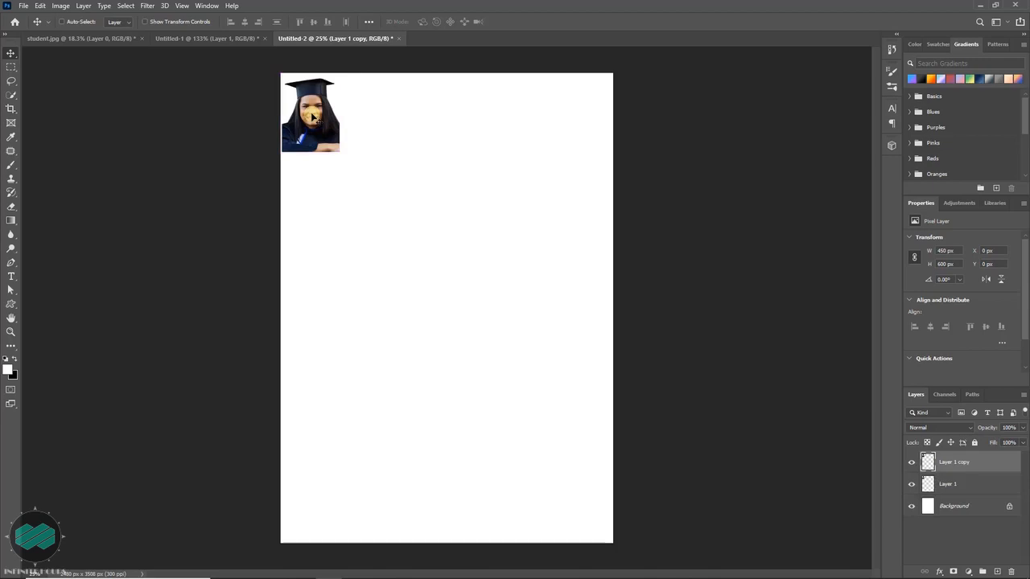
left_click_drag(312, 117, 544, 127)
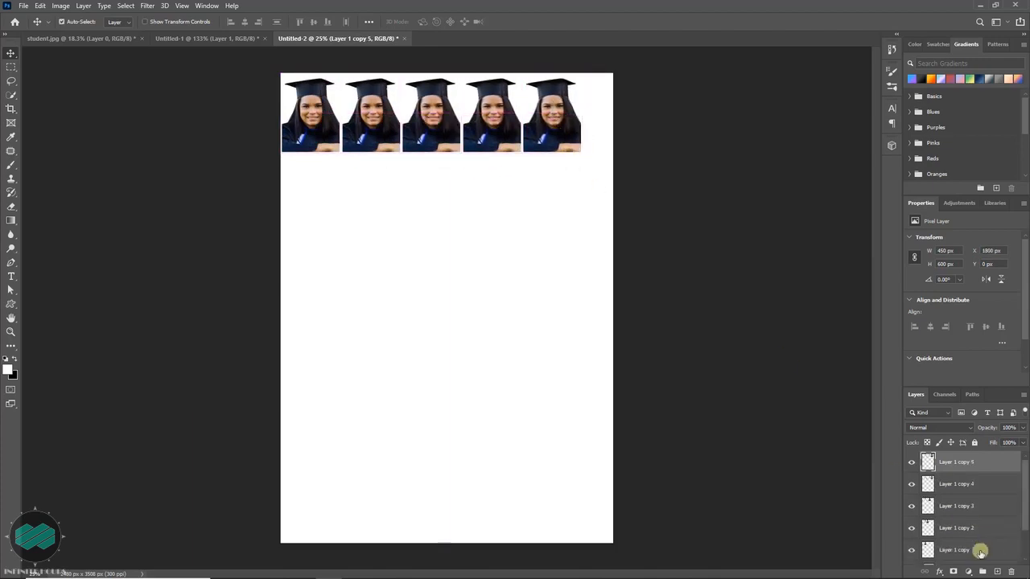
left_click(981, 503, "shift")
left_click_drag(395, 88, 312, 423)
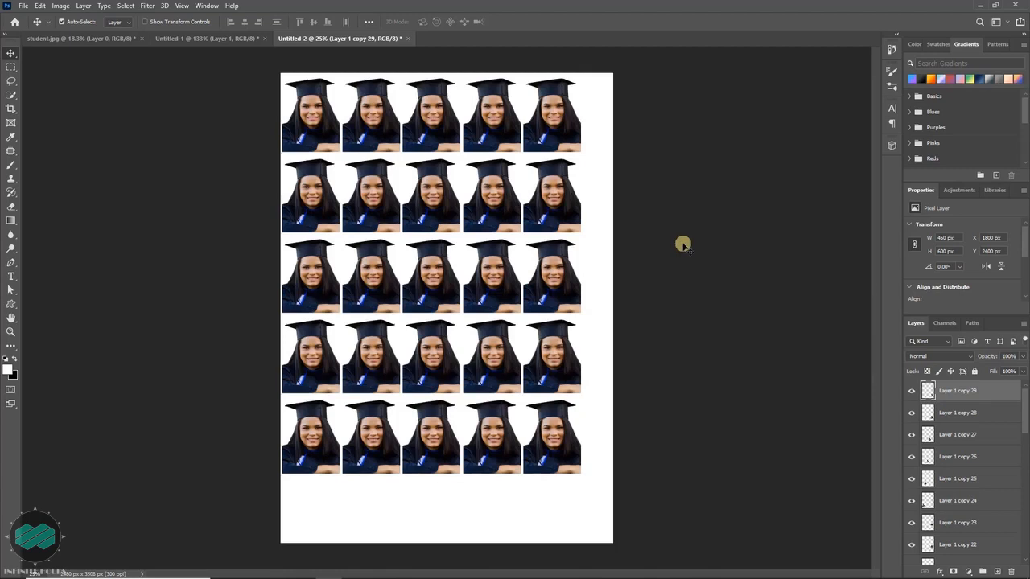
Step: Crop the canvas to the lower and right edges of the portrait grid, removing the empty page area
key("c")
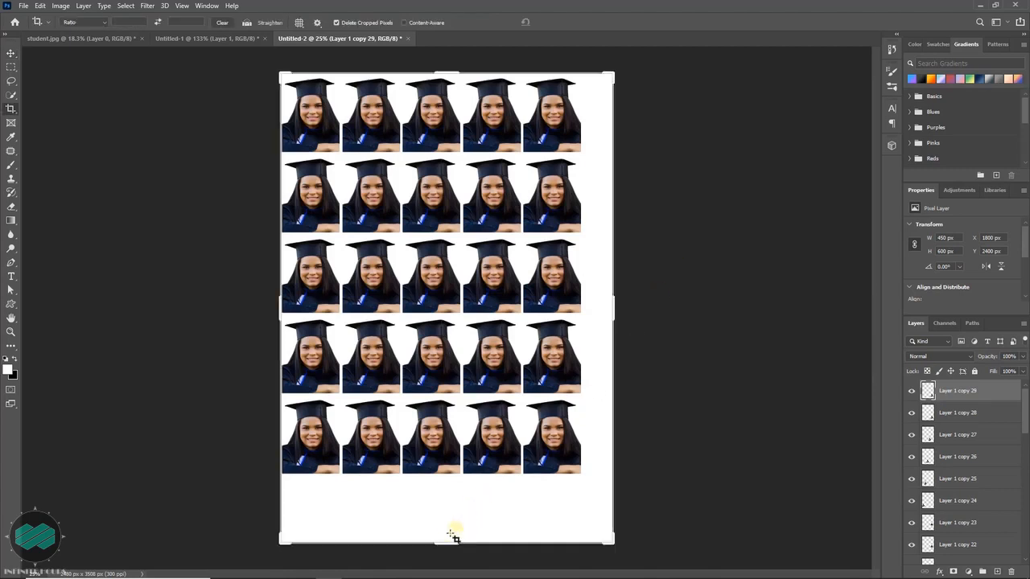
left_click_drag(445, 542, 449, 513)
left_click_drag(613, 317, 598, 316)
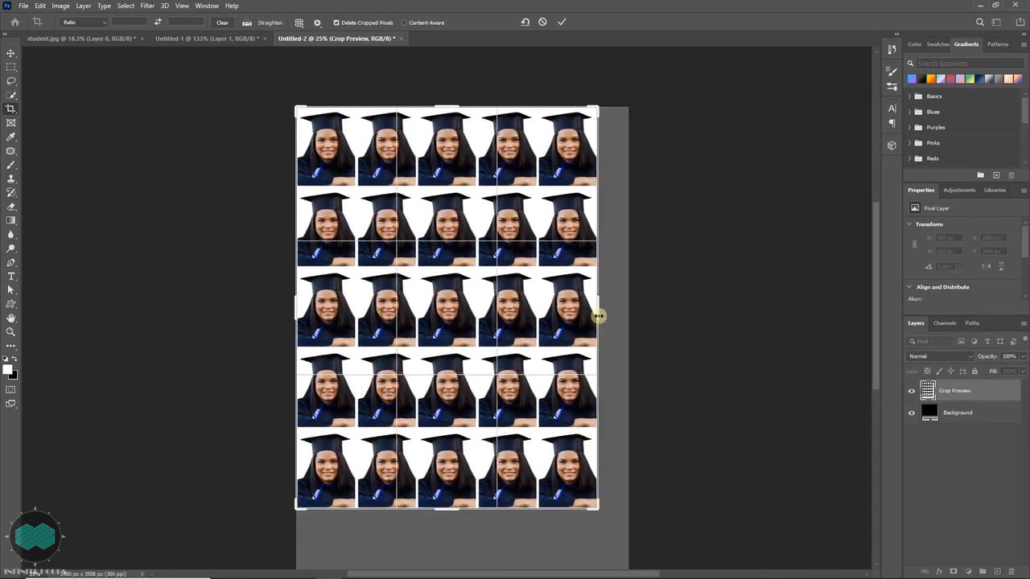
key("Return")
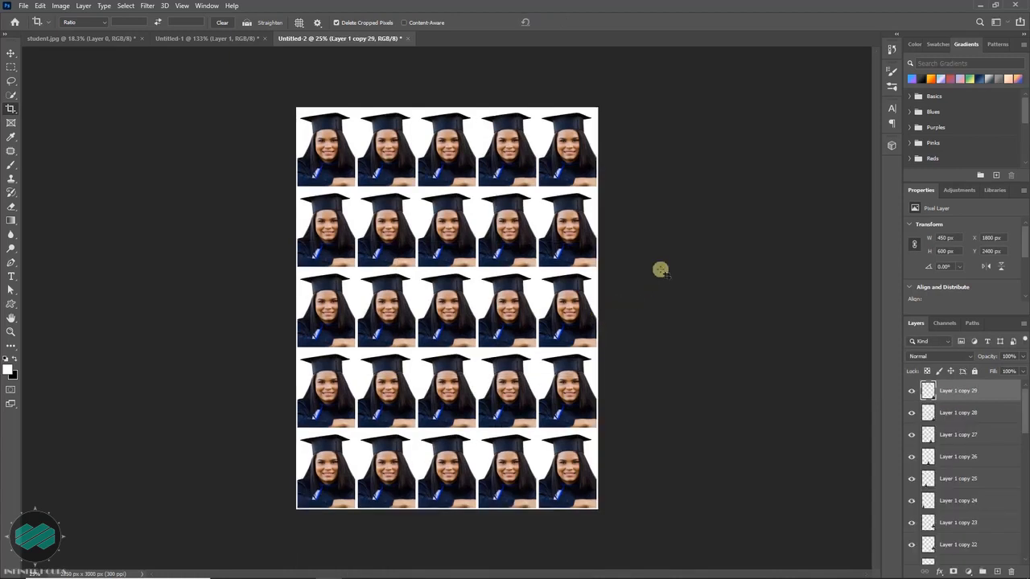
Step: Check the cropped sheet's image size in pixels without changing it
left_click(60, 7)
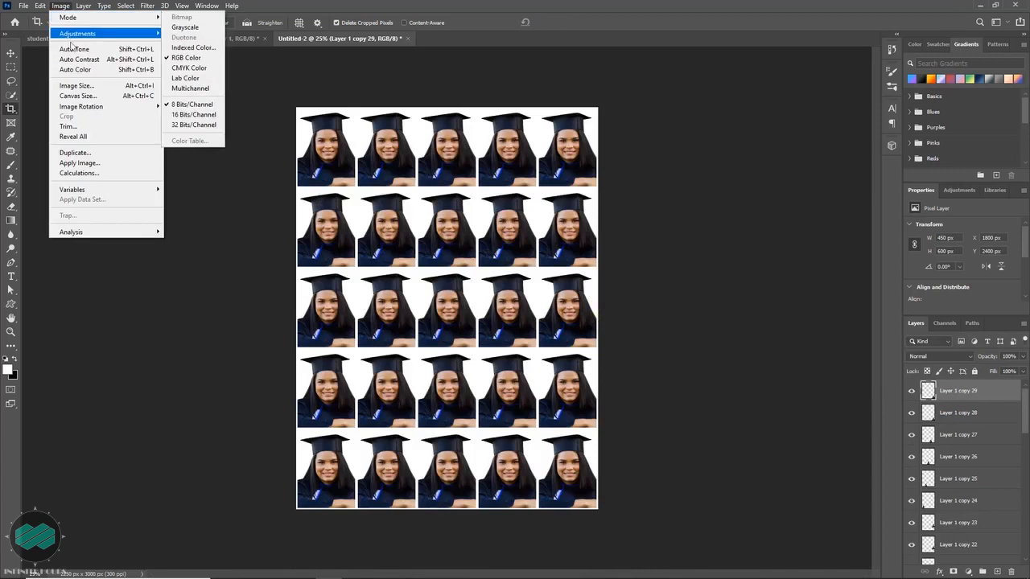
left_click(111, 91)
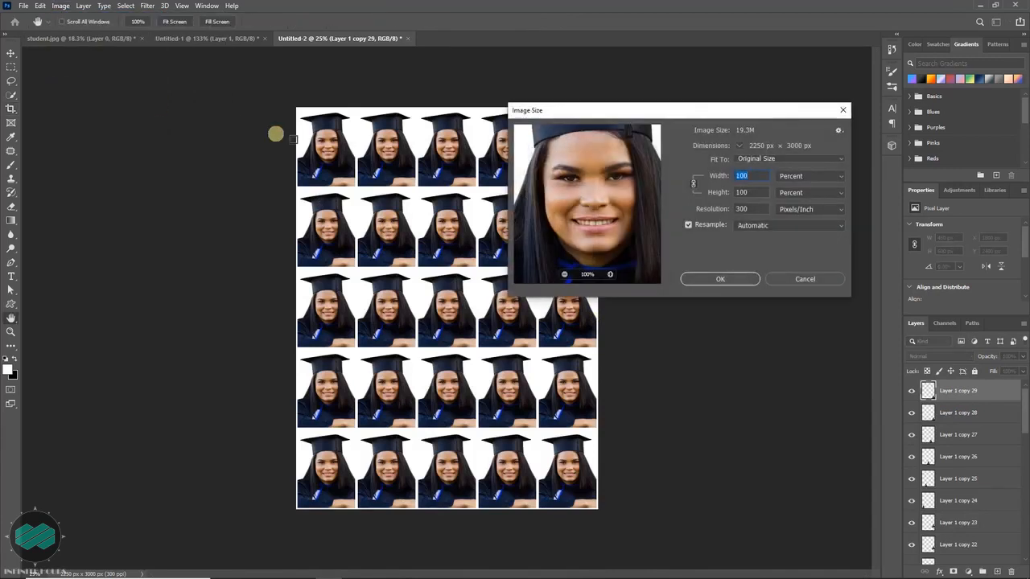
left_click(815, 179)
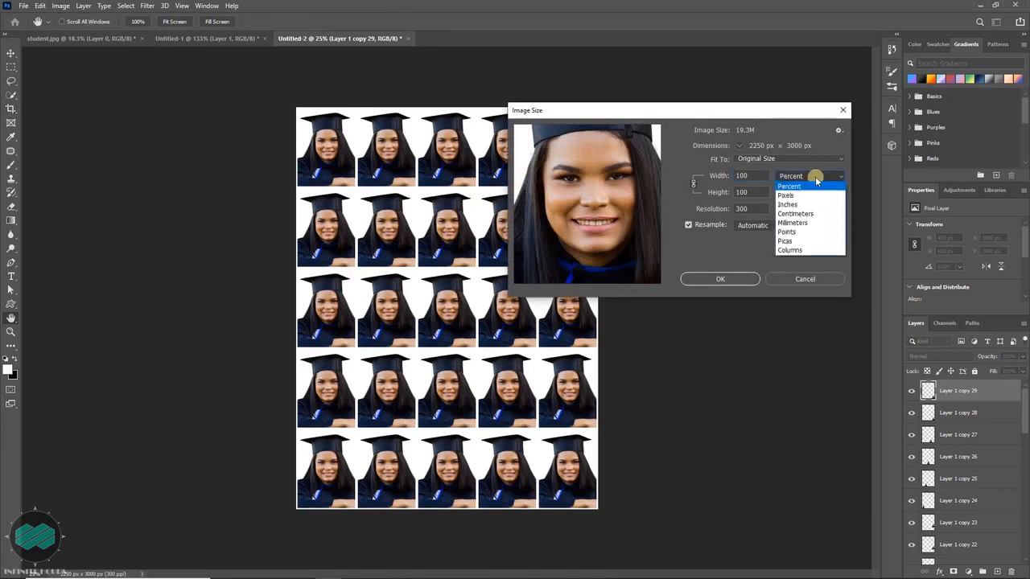
left_click(816, 196)
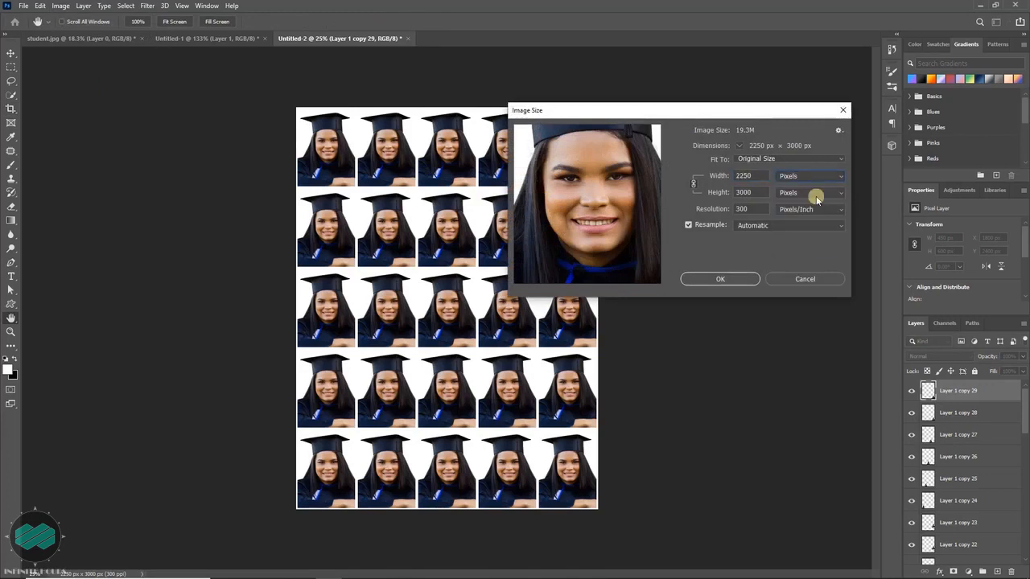
double_click(761, 176)
left_click(802, 279)
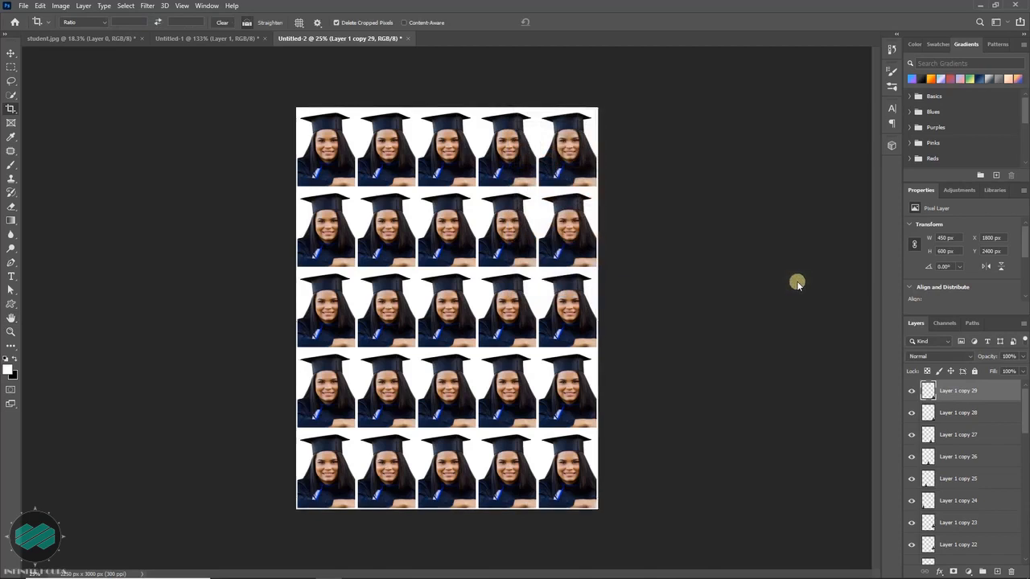
Step: Create a new blank white document 2250 pixels wide and 3000 pixels high at 300 pixels/inch
key("ctrl+n")
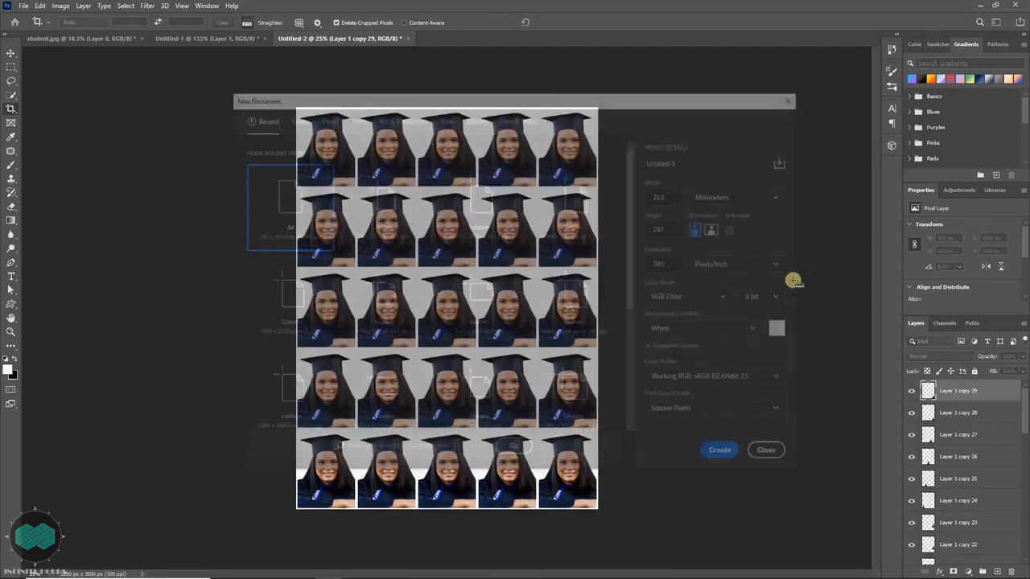
left_click(728, 195)
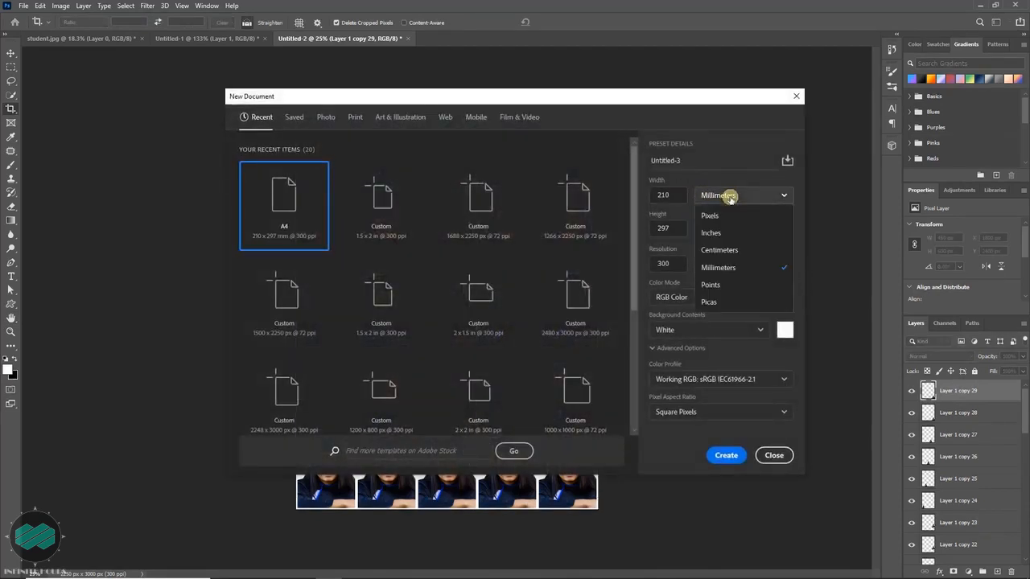
left_click(728, 216)
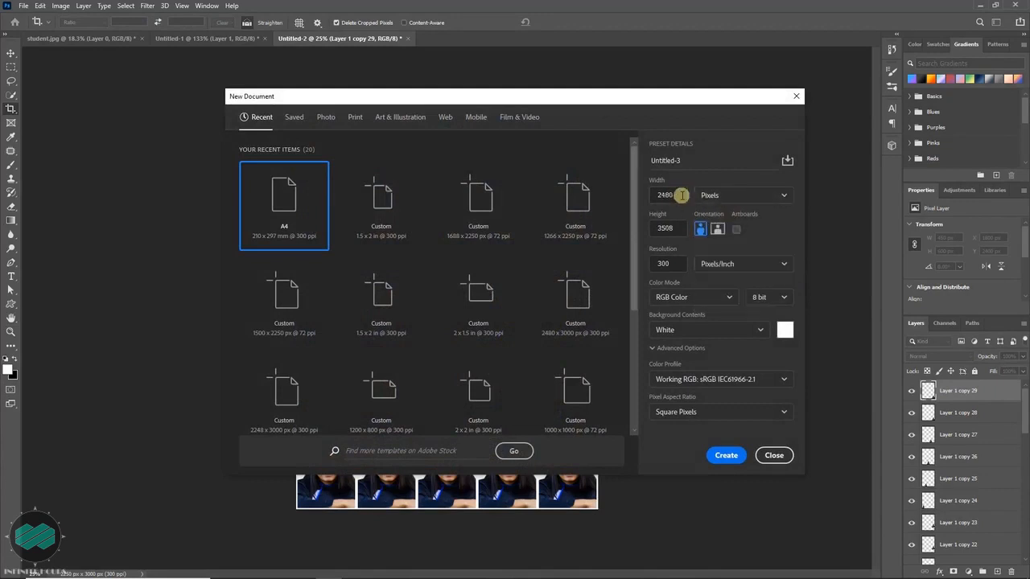
left_click_drag(658, 196, 680, 194)
type("2250")
left_click_drag(676, 229, 643, 229)
left_click(728, 455)
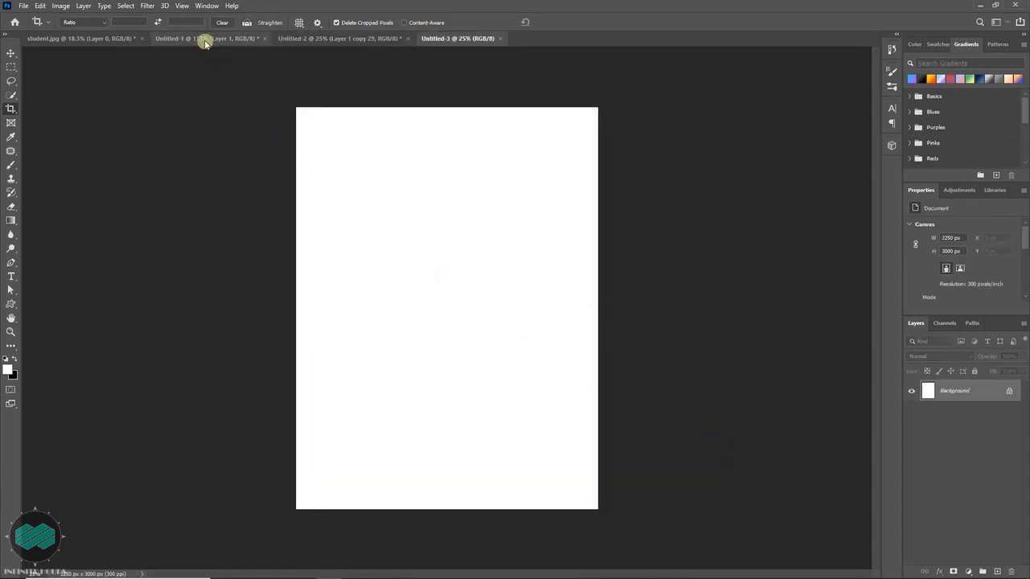
Step: Define the single bordered portrait in Untitled-1 as a pattern named "student"
left_click(205, 39)
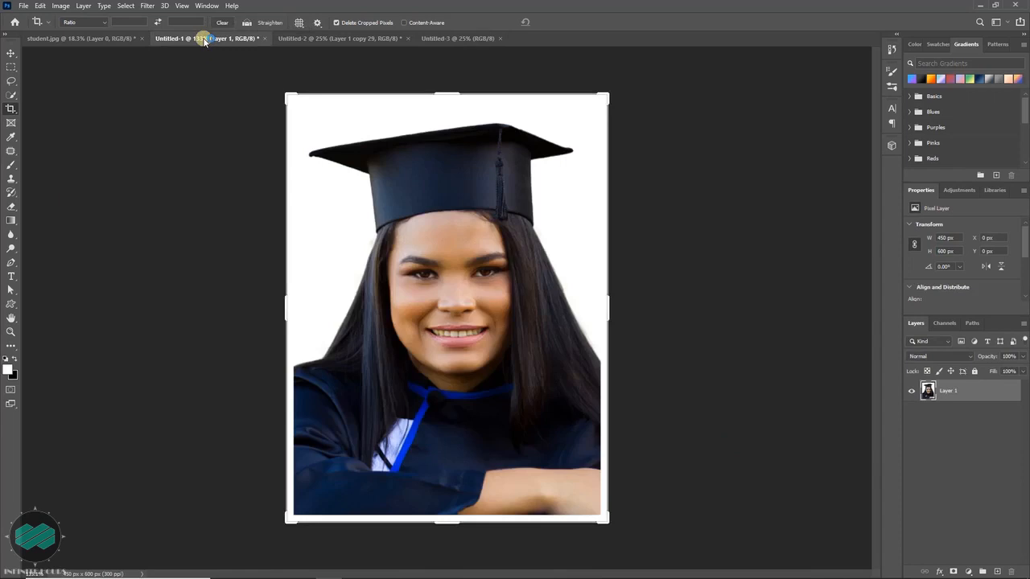
key("v")
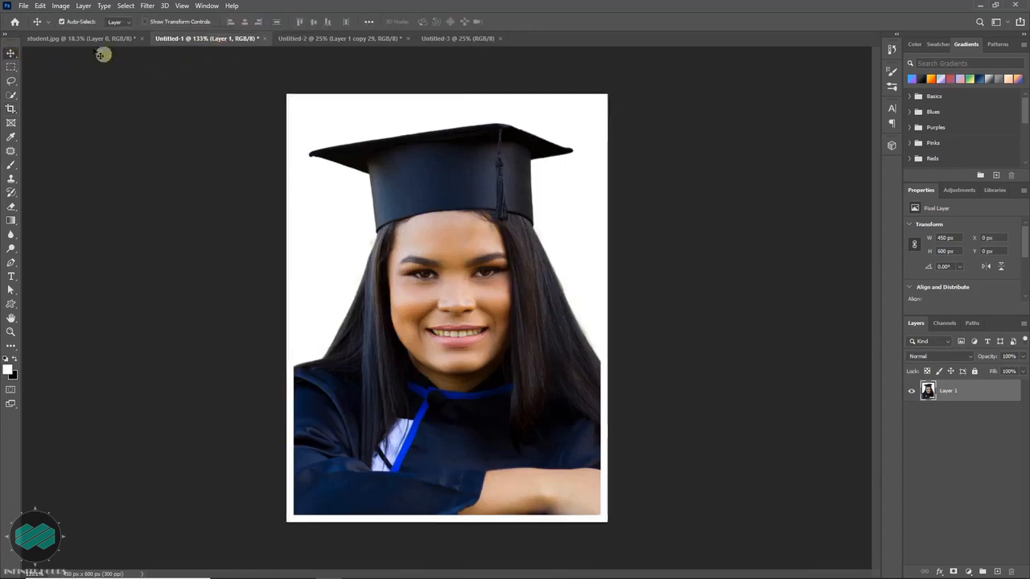
left_click(41, 7)
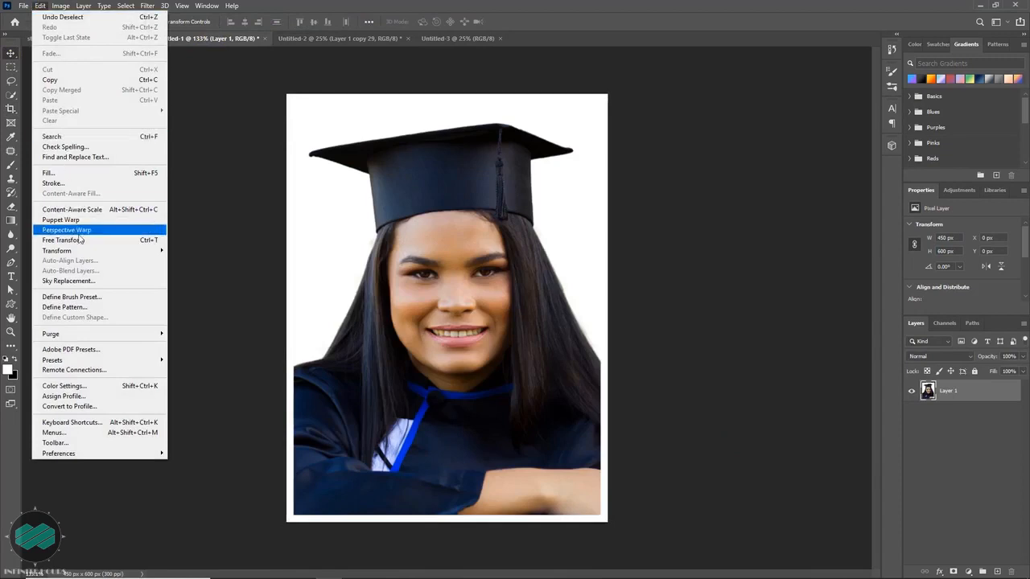
left_click(111, 308)
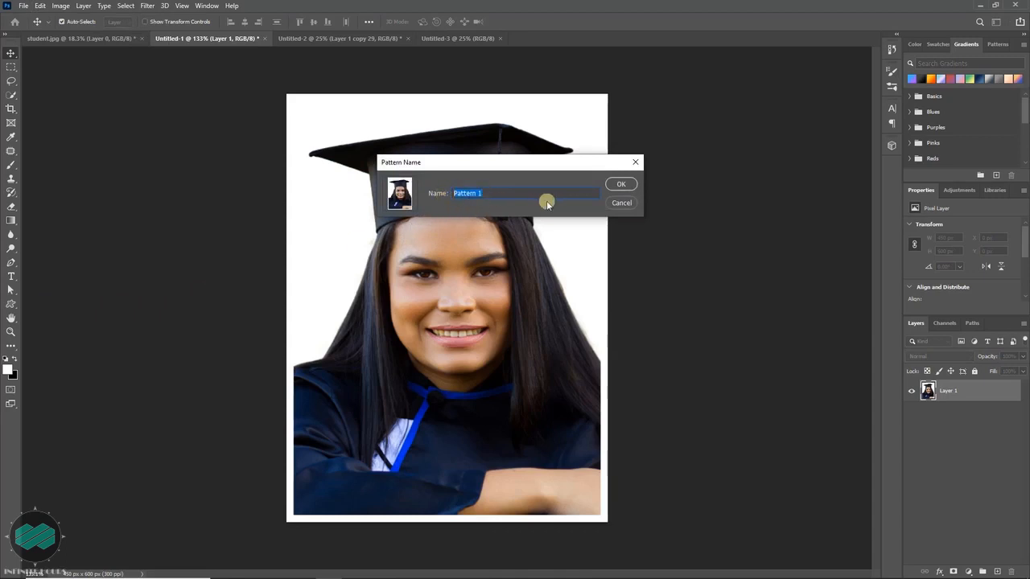
type("student")
left_click(618, 186)
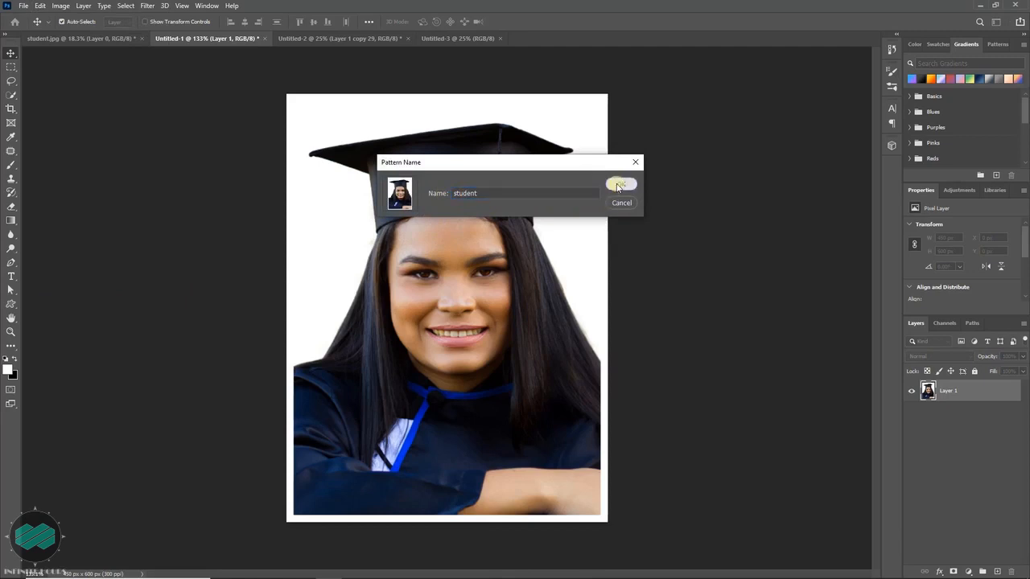
Step: Fill the blank Untitled-3 canvas with the student portrait pattern in Normal mode at 100% opacity
left_click(460, 39)
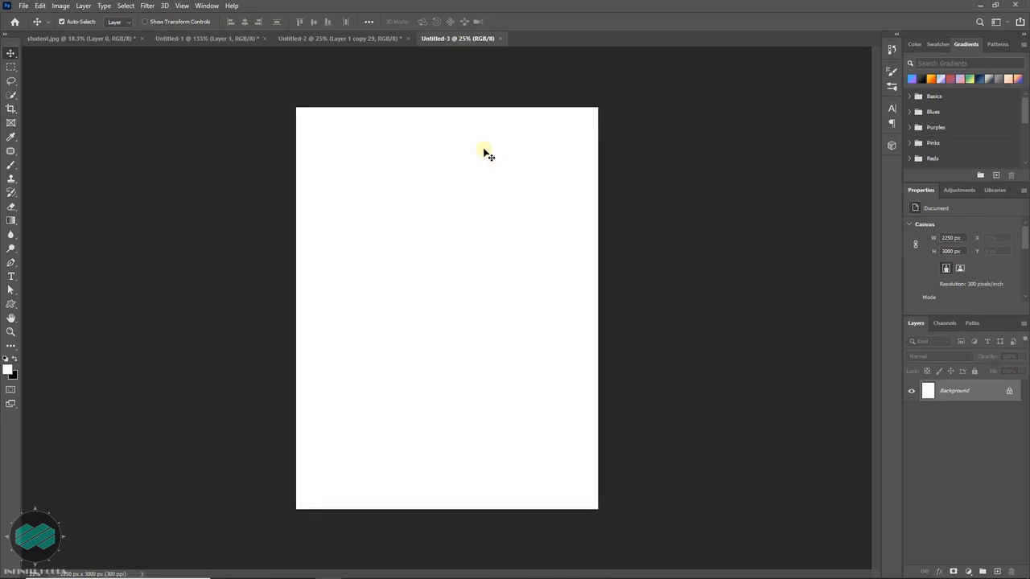
key("shift+F5")
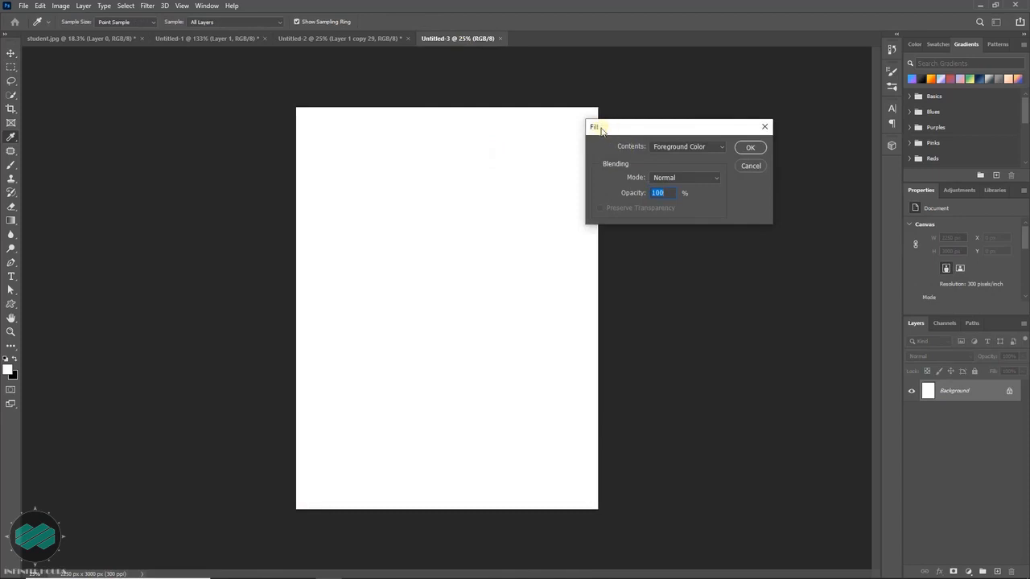
left_click(752, 166)
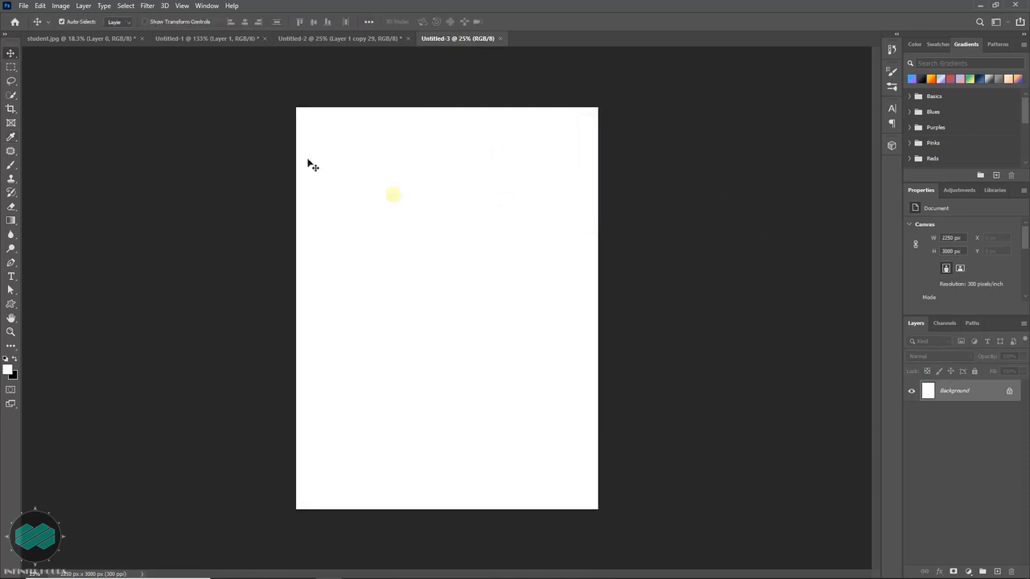
left_click(40, 5)
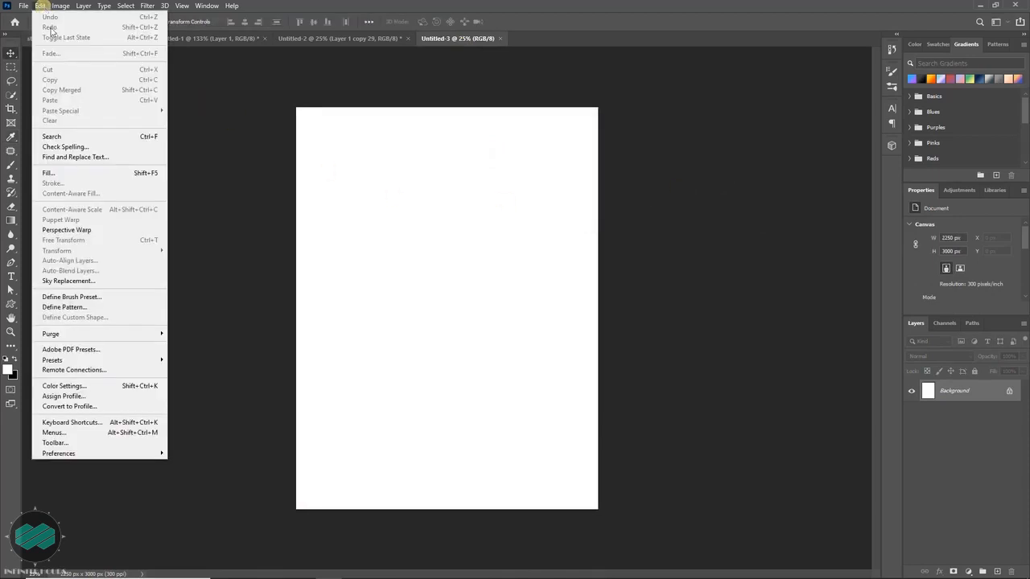
left_click(98, 174)
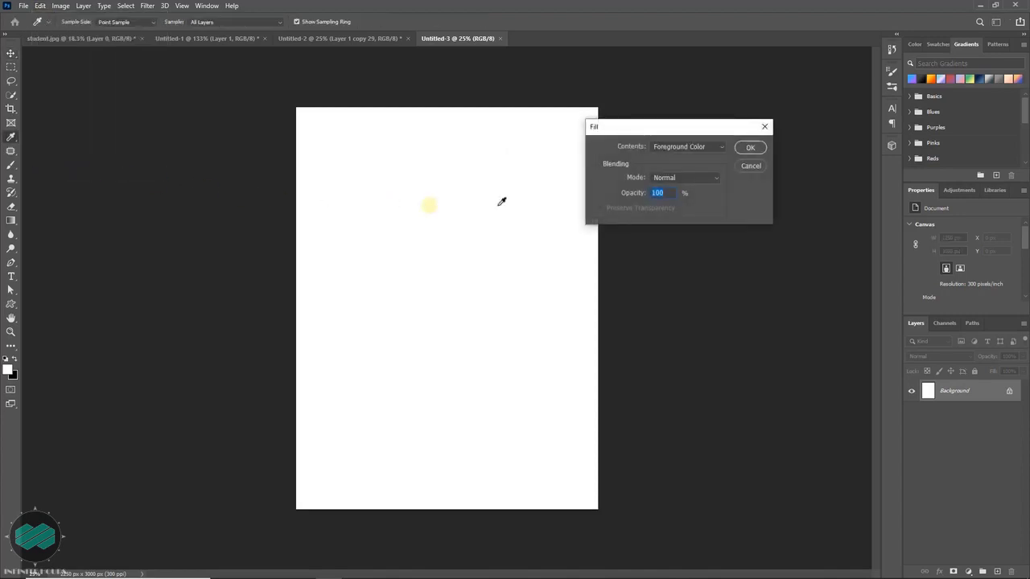
left_click(721, 152)
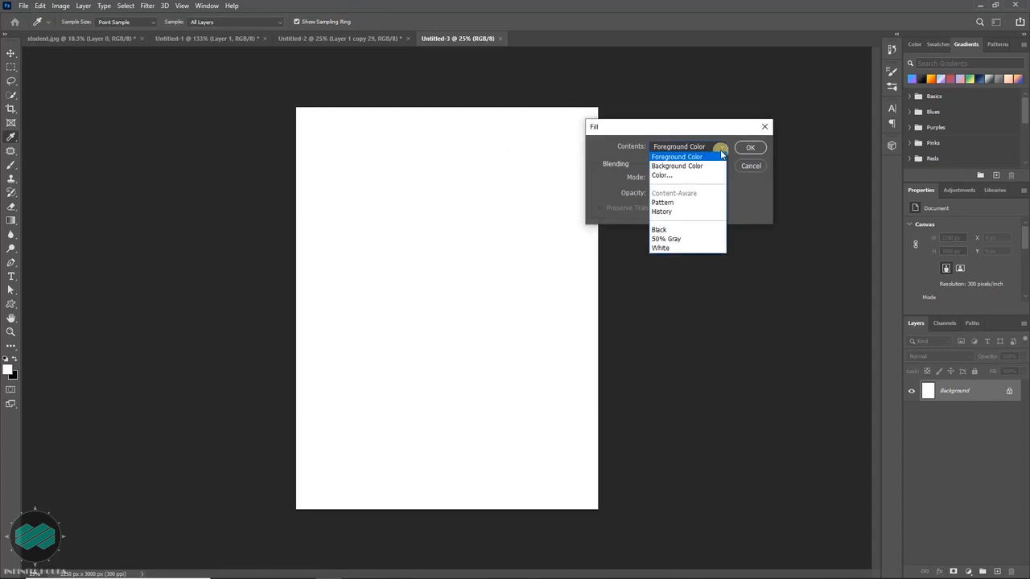
left_click(694, 202)
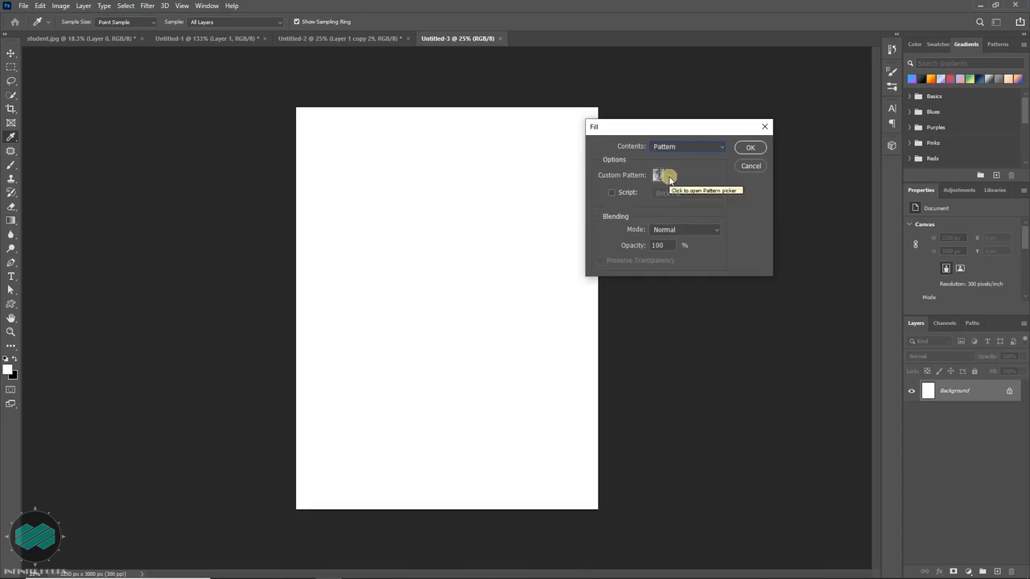
left_click(669, 179)
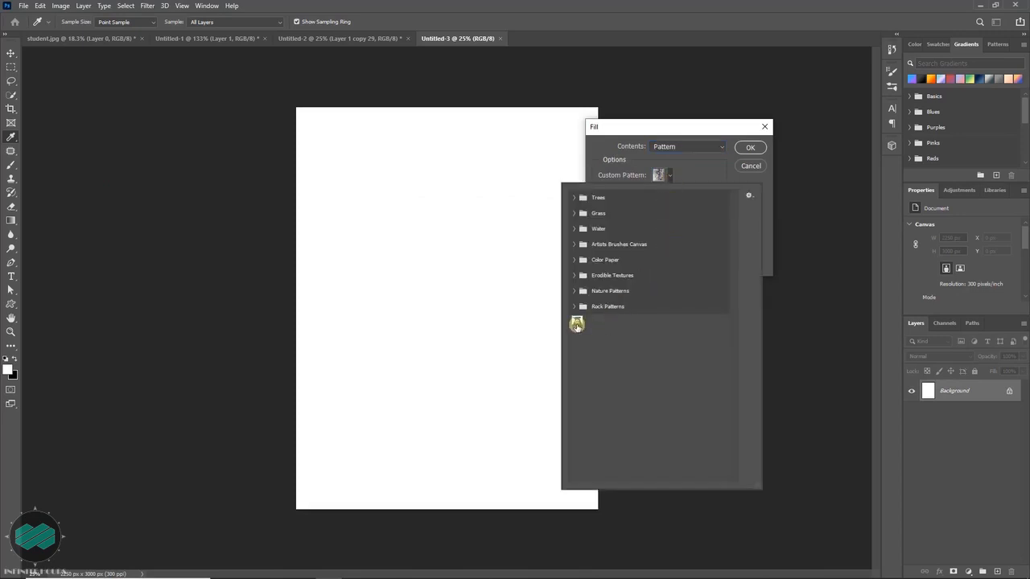
left_click(576, 323)
left_click(723, 166)
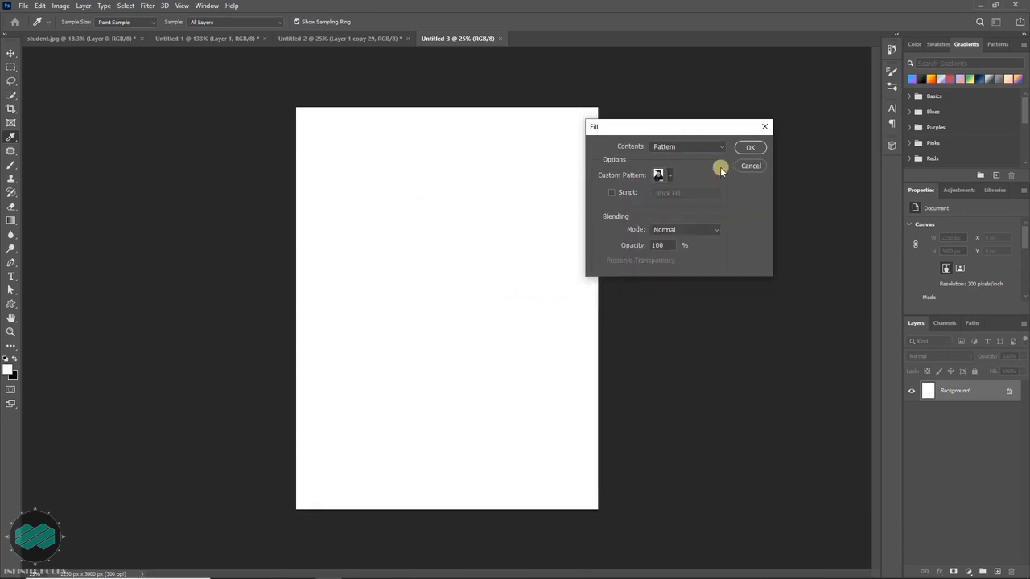
left_click(750, 147)
key("ctrl+plus")
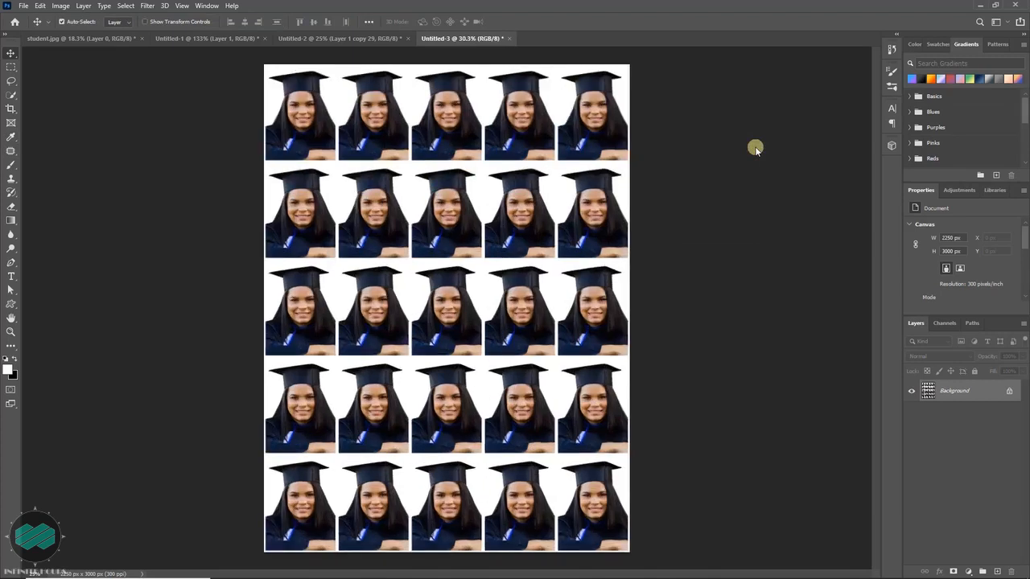